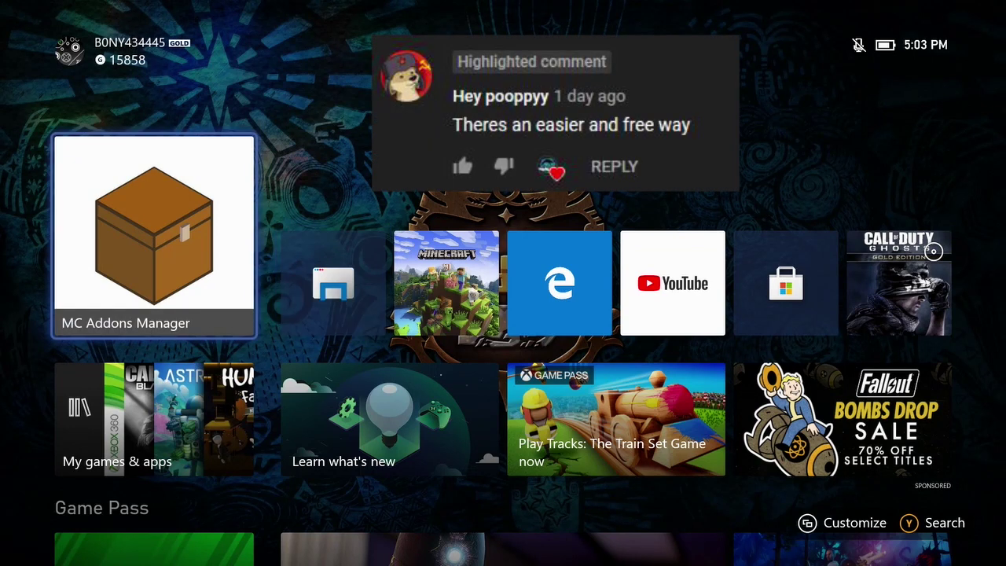
# Step: Open the Microsoft Store from the Xbox guide
pyautogui.press('Down')
pyautogui.press('Up')
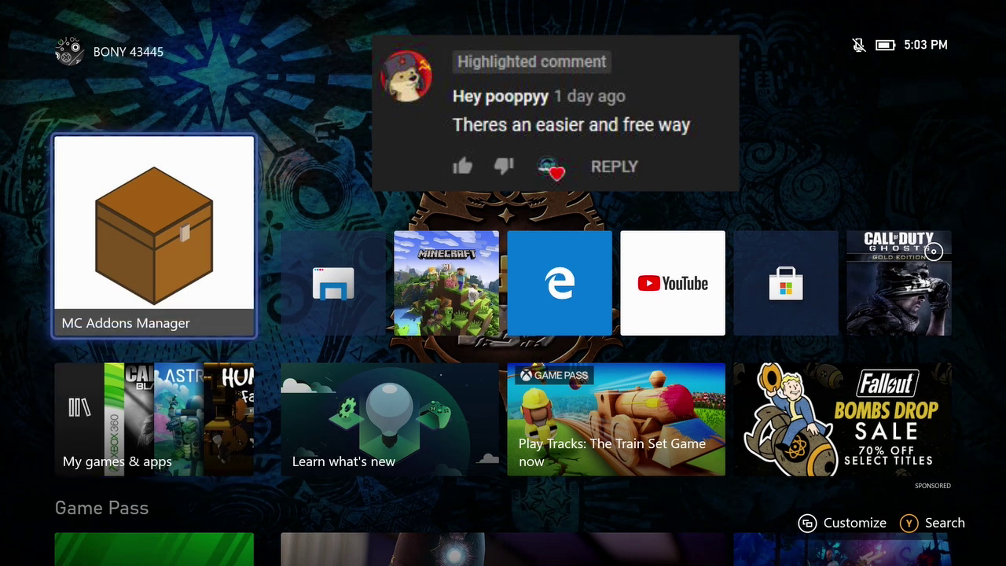
pyautogui.press('Right')
pyautogui.press('Left')
pyautogui.press('super')
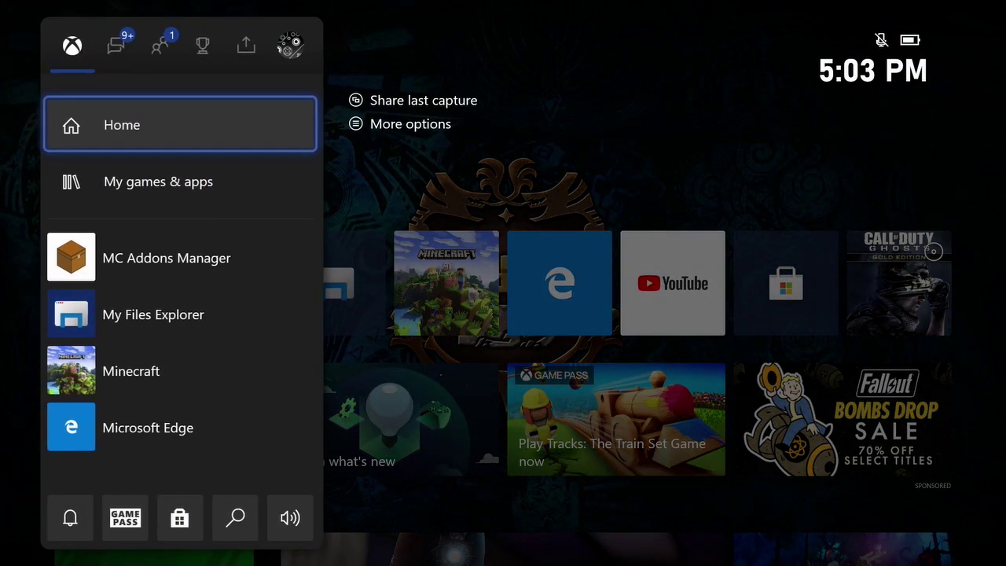
pyautogui.press('Down')
pyautogui.press('Down')
pyautogui.press('Up')
pyautogui.press('Down')
pyautogui.press('Down')
pyautogui.press('Down')
pyautogui.press('Down')
pyautogui.press('Down')
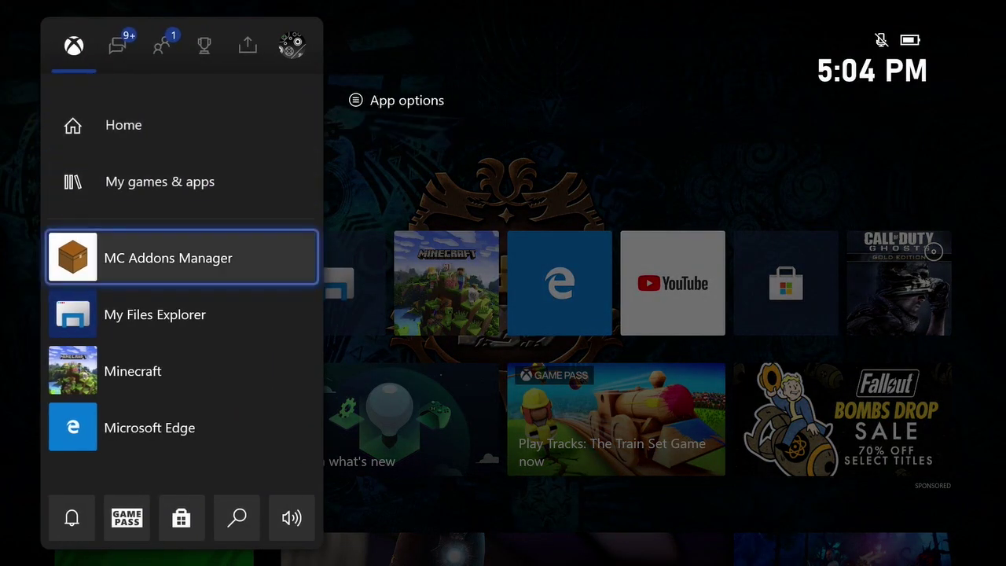
pyautogui.press('Right')
pyautogui.press('Right')
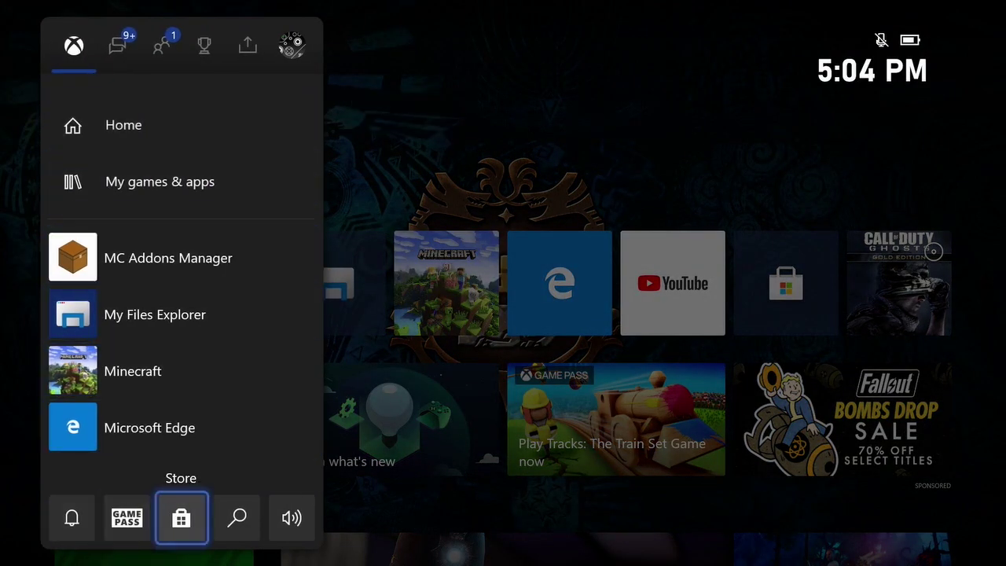
pyautogui.press('Return')
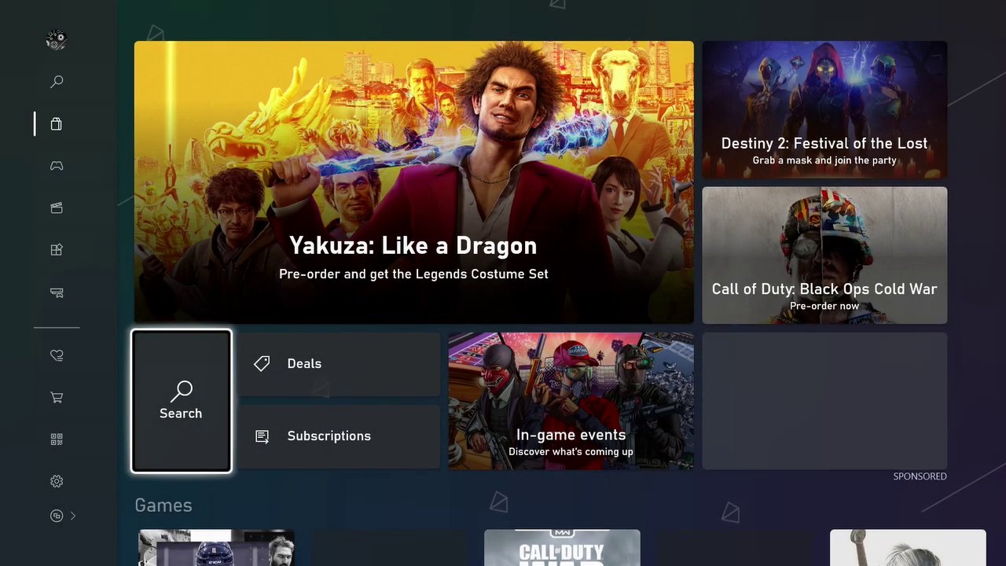
# Step: Search the Store for 'Mc add'
pyautogui.press('Return')
pyautogui.press('Down')
pyautogui.press('Down')
pyautogui.press('Right')
pyautogui.press('Right')
pyautogui.press('Right')
pyautogui.press('Left')
pyautogui.press('Left')
pyautogui.press('Return')
pyautogui.press('Left')
pyautogui.press('Left')
pyautogui.press('Left')
pyautogui.press('Left')
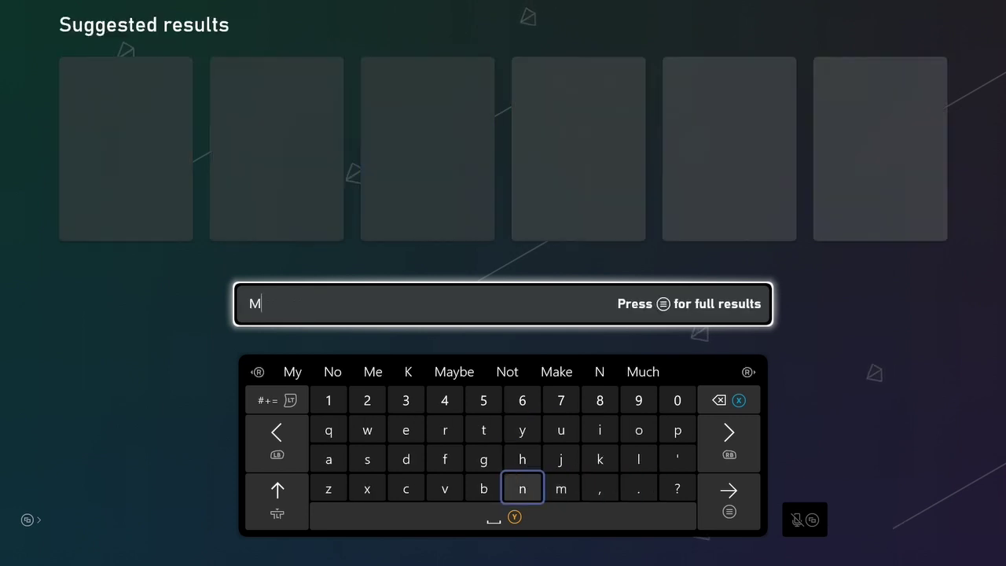
pyautogui.press('Return')
pyautogui.press('Left')
pyautogui.press('space')
pyautogui.press('Left')
pyautogui.press('Up')
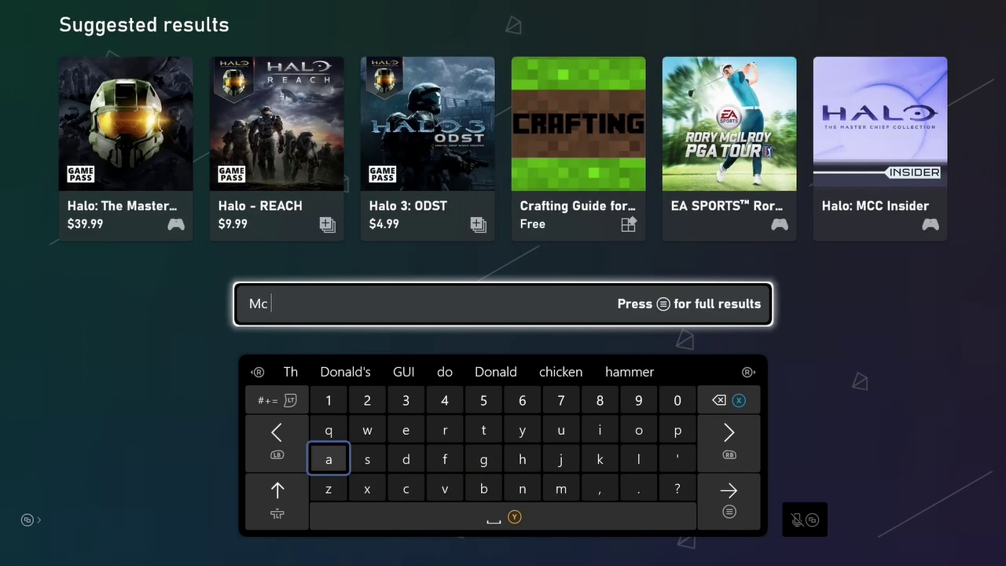
pyautogui.press('Return')
pyautogui.press('Right')
pyautogui.press('Right')
pyautogui.press('Right')
pyautogui.press('Right')
pyautogui.press('Right')
pyautogui.press('Right')
pyautogui.press('Left')
pyautogui.press('Left')
pyautogui.press('Left')
pyautogui.press('Left')
pyautogui.press('Left')
pyautogui.press('Return')
pyautogui.press('Return')
# Step: Open the MC Addons Manager listing, confirm it's owned, and return to the Xbox Home
pyautogui.press('Up')
pyautogui.press('Up')
pyautogui.press('Up')
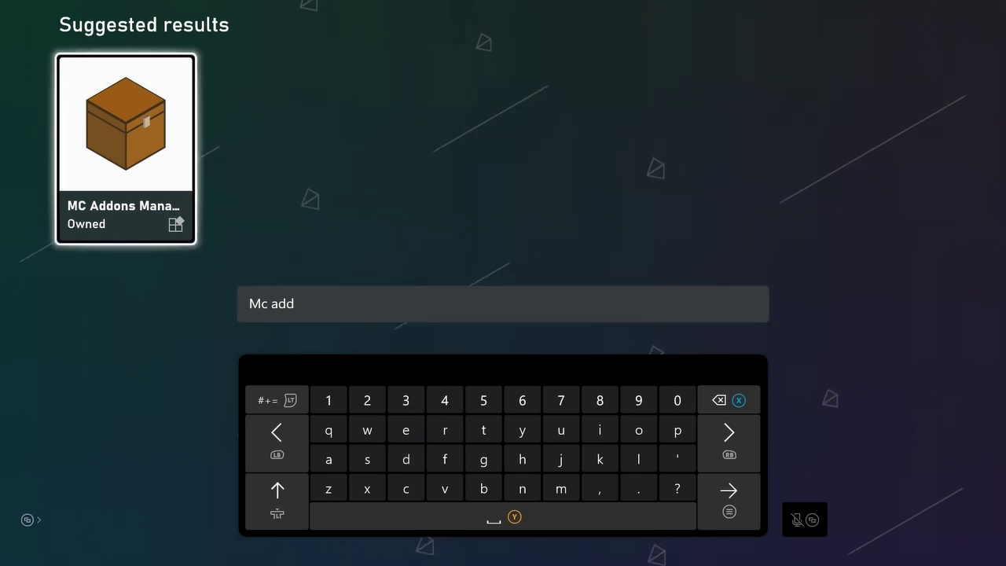
pyautogui.press('Return')
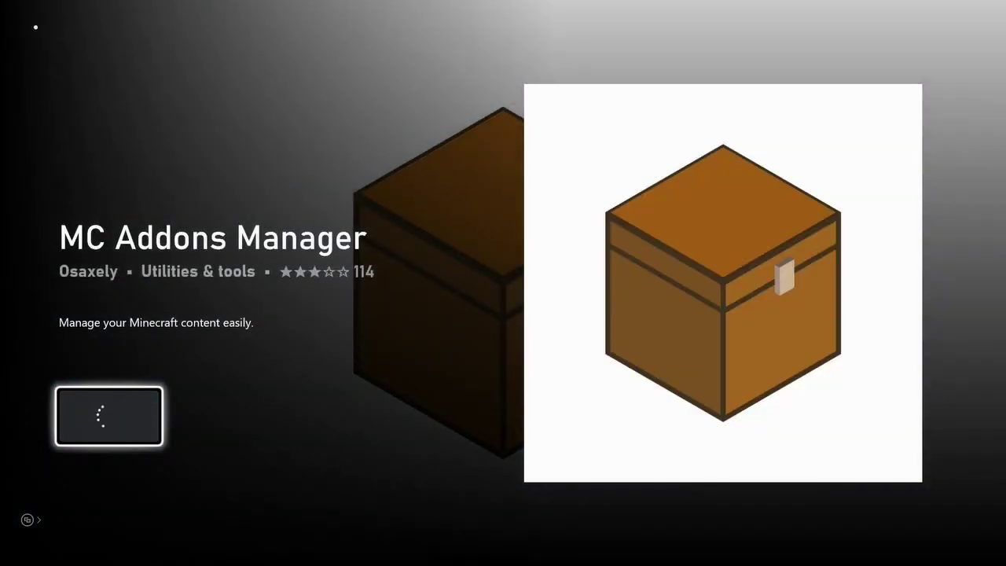
pyautogui.press('Right')
pyautogui.press('Left')
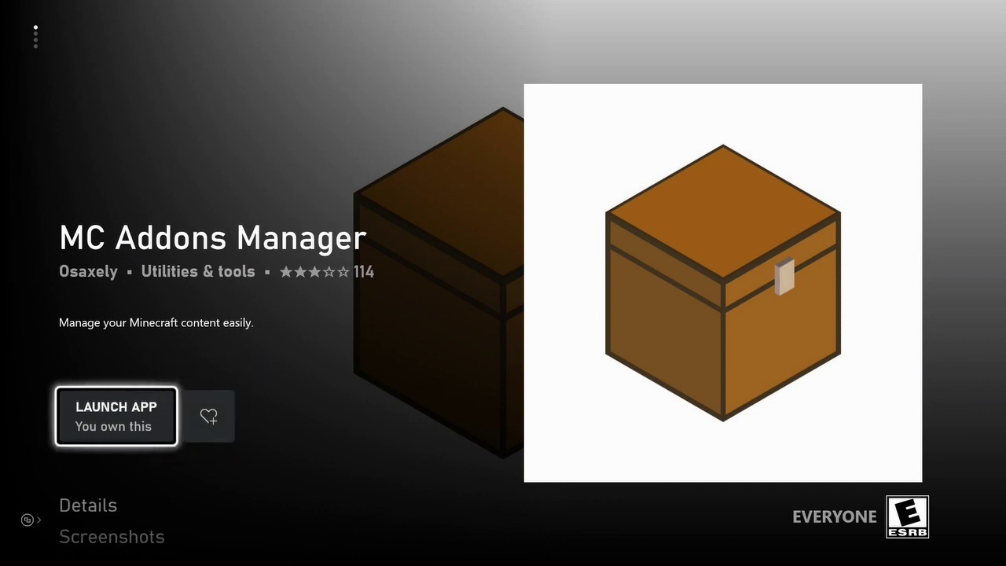
pyautogui.press('Right')
pyautogui.press('Left')
pyautogui.press('Right')
pyautogui.press('Left')
pyautogui.press('Right')
pyautogui.press('Left')
pyautogui.press('super')
pyautogui.press('Return')
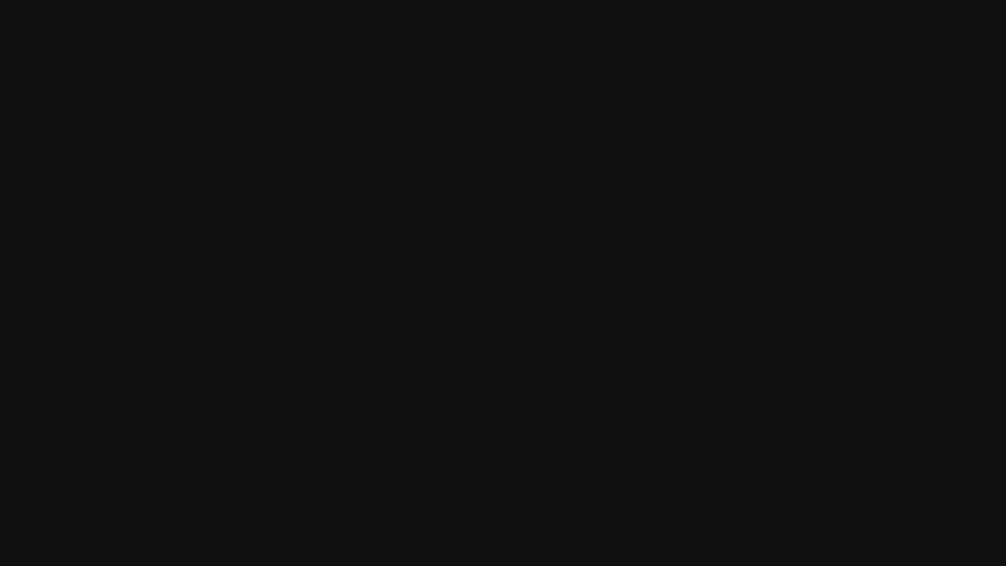
# Step: Launch MC Addons Manager, open the Worlds list, and export the Factions world
pyautogui.press('Left')
pyautogui.press('Return')
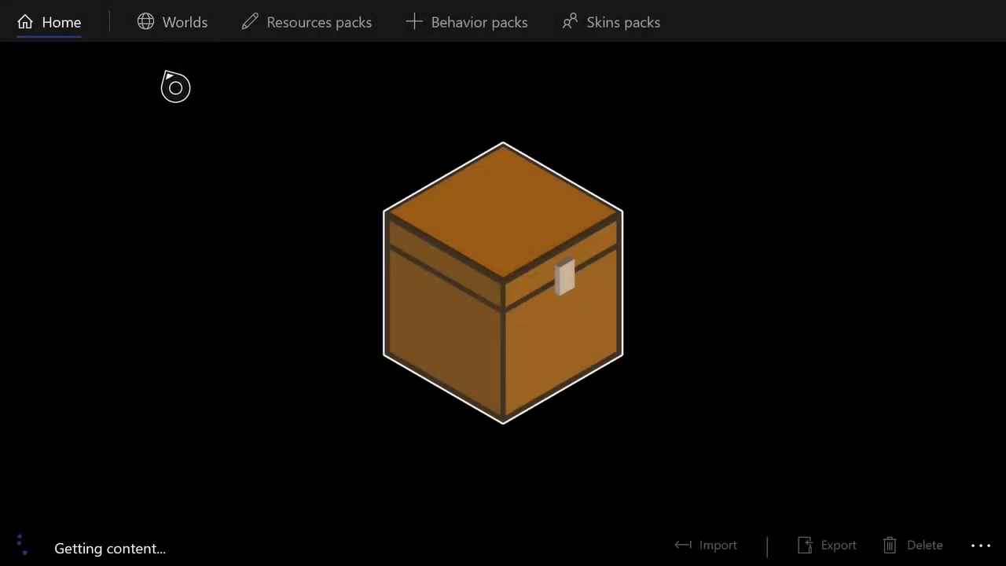
pyautogui.click(170, 38)
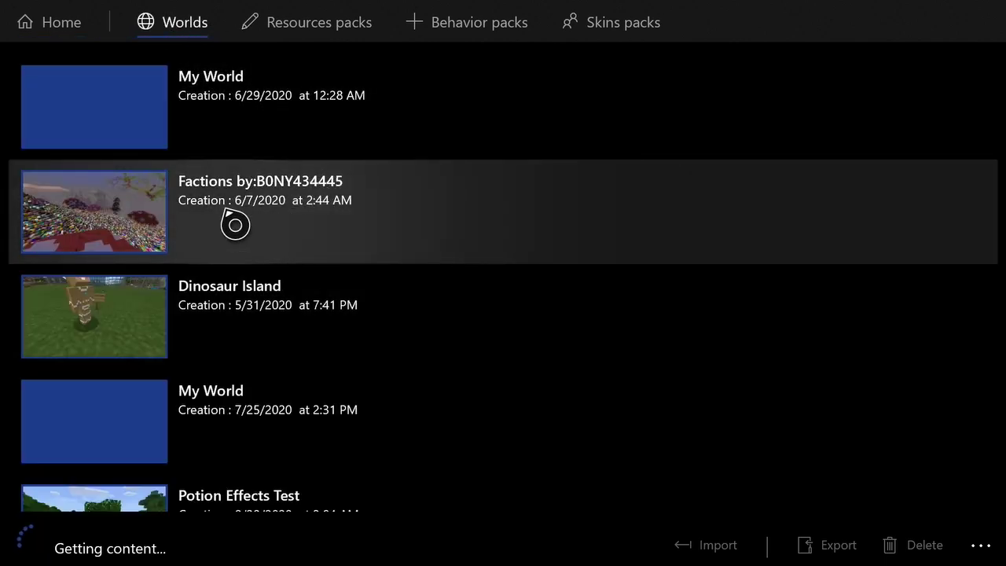
pyautogui.scroll(-3, 235, 225)
pyautogui.scroll(3, 235, 225)
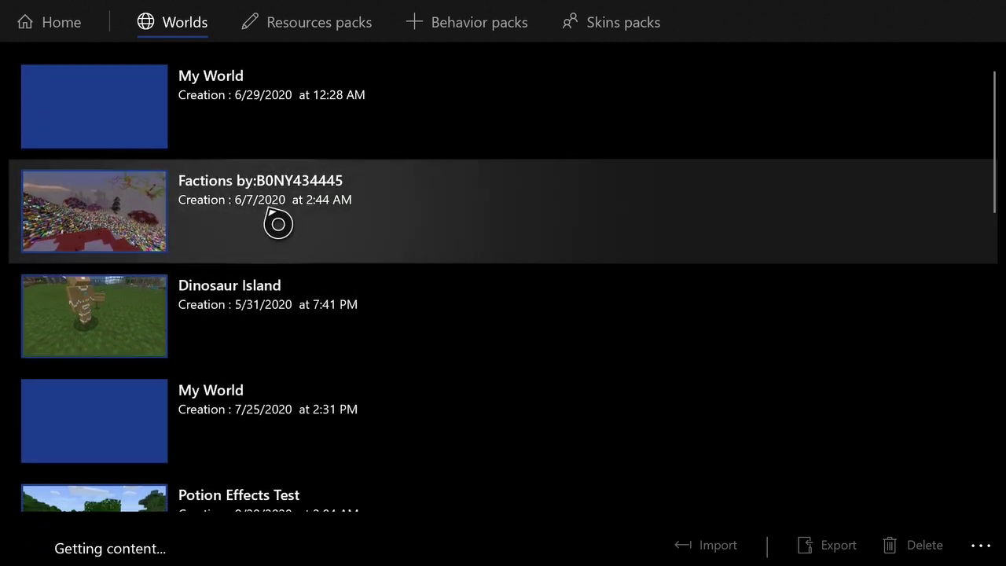
pyautogui.click(280, 221)
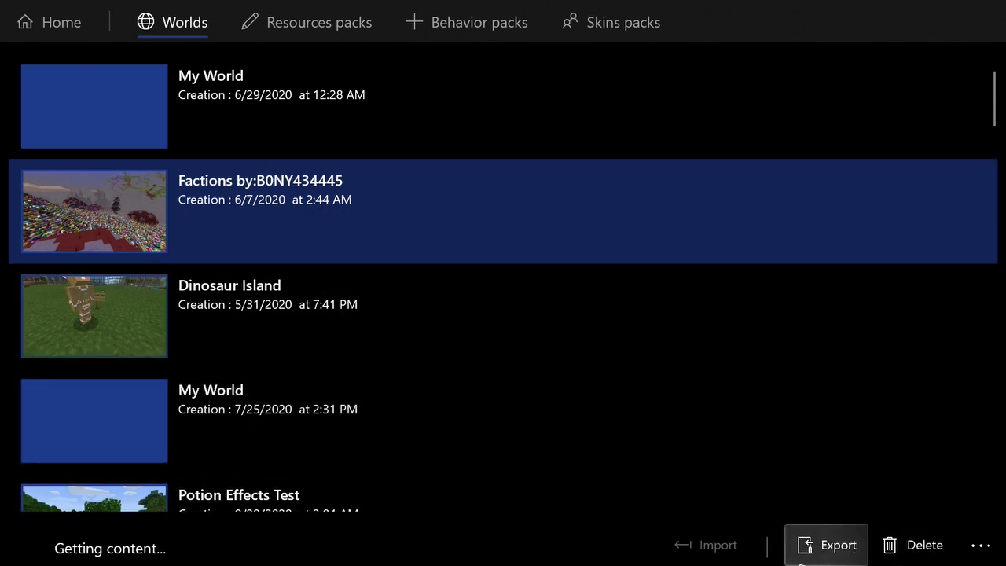
pyautogui.click(793, 549)
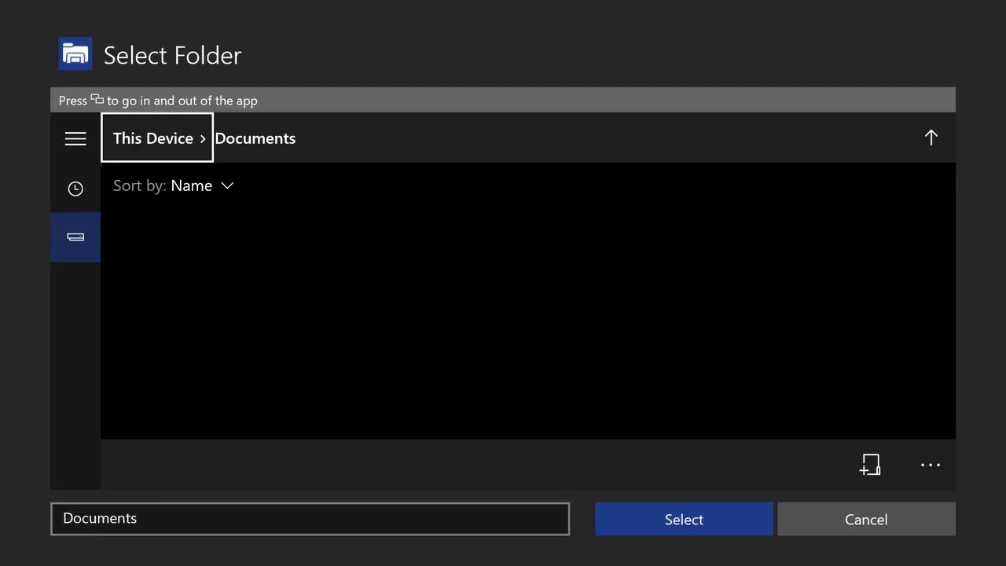
# Step: Browse the Documents folder in the Select Folder picker, then cancel without choosing a folder
pyautogui.press('Down')
pyautogui.press('Up')
pyautogui.press('Left')
pyautogui.press('Right')
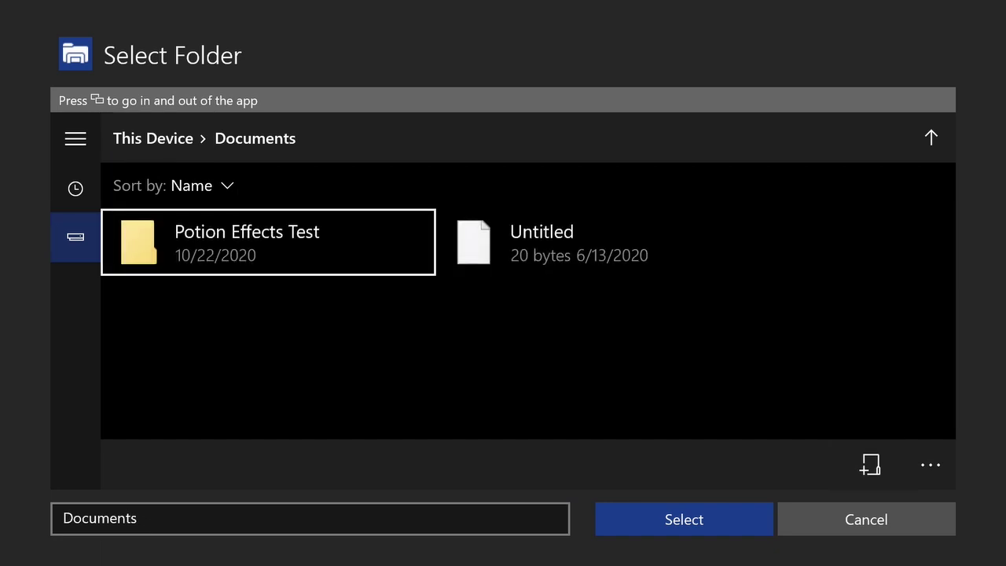
pyautogui.press('Left')
pyautogui.press('Right')
pyautogui.press('Right')
pyautogui.press('Left')
pyautogui.press('Down')
pyautogui.press('Down')
pyautogui.press('Escape')
pyautogui.press('Return')
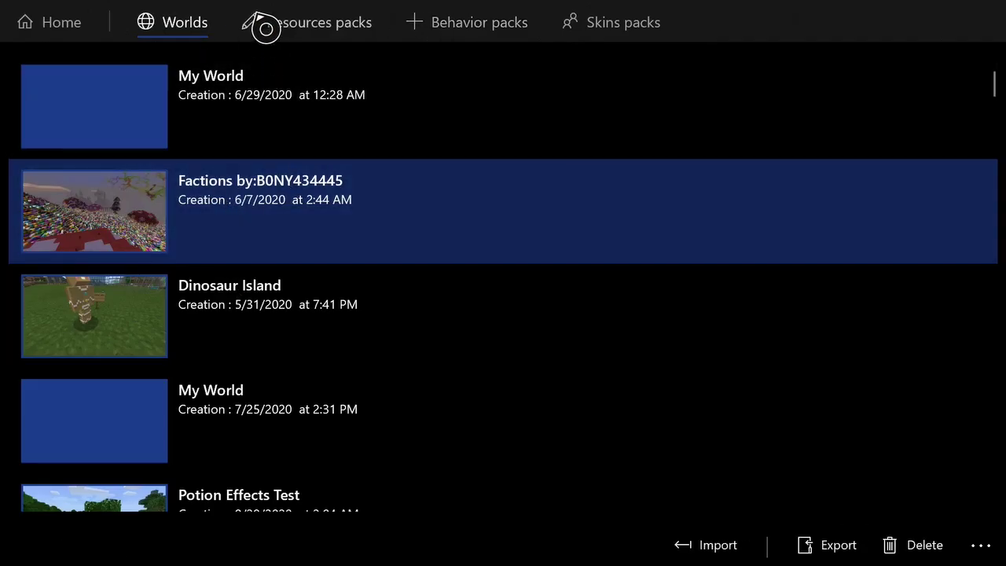
# Step: Review the resource packs (LuckyBlocks RP), the behavior packs (Dont Stop Moving) and the empty skin packs list
pyautogui.click(266, 29)
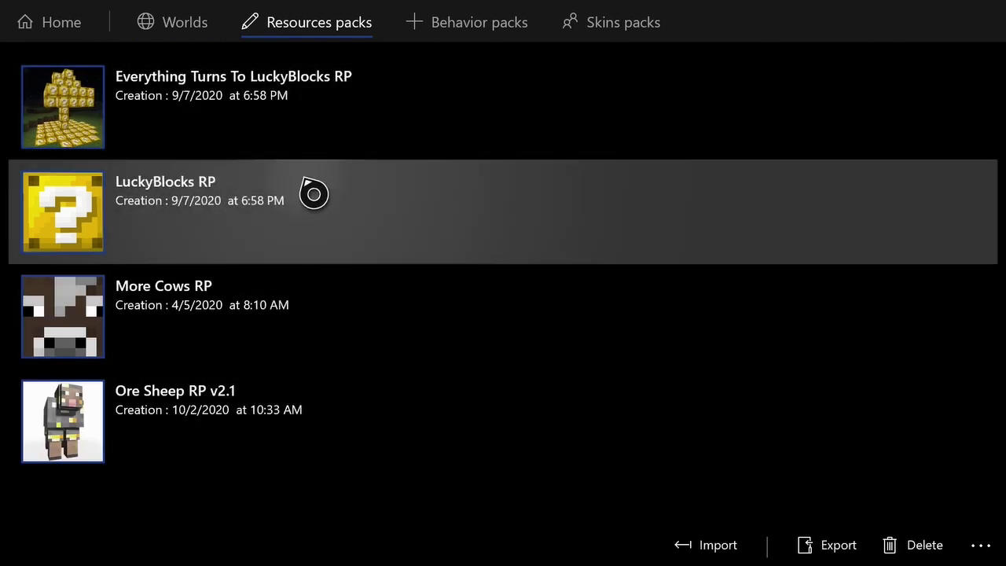
pyautogui.click(314, 193)
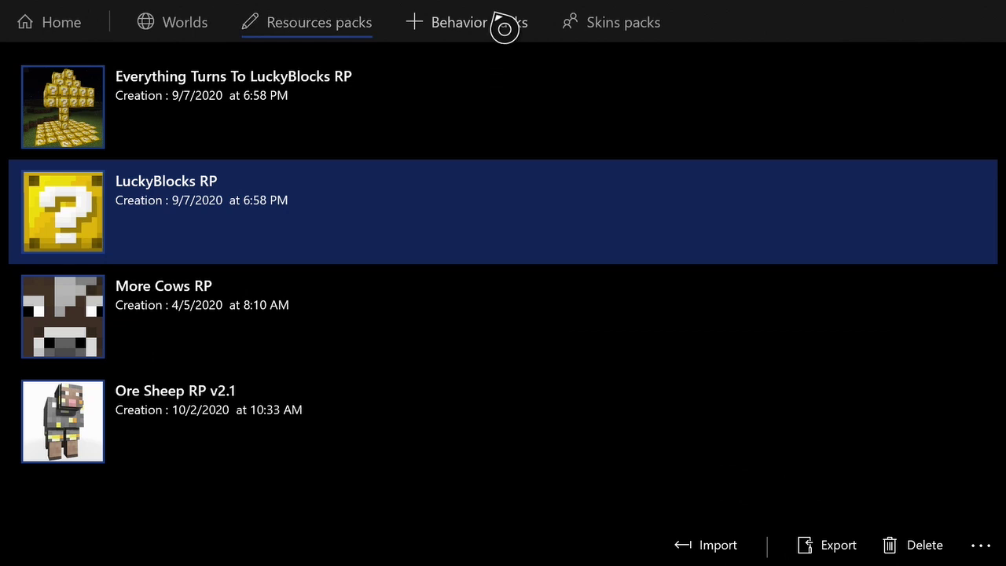
pyautogui.click(504, 29)
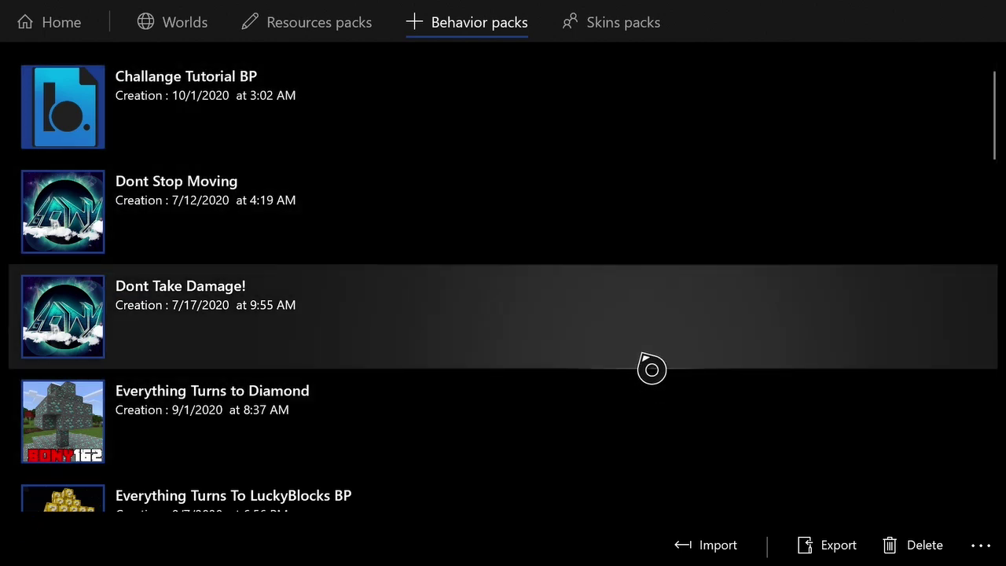
pyautogui.click(649, 255)
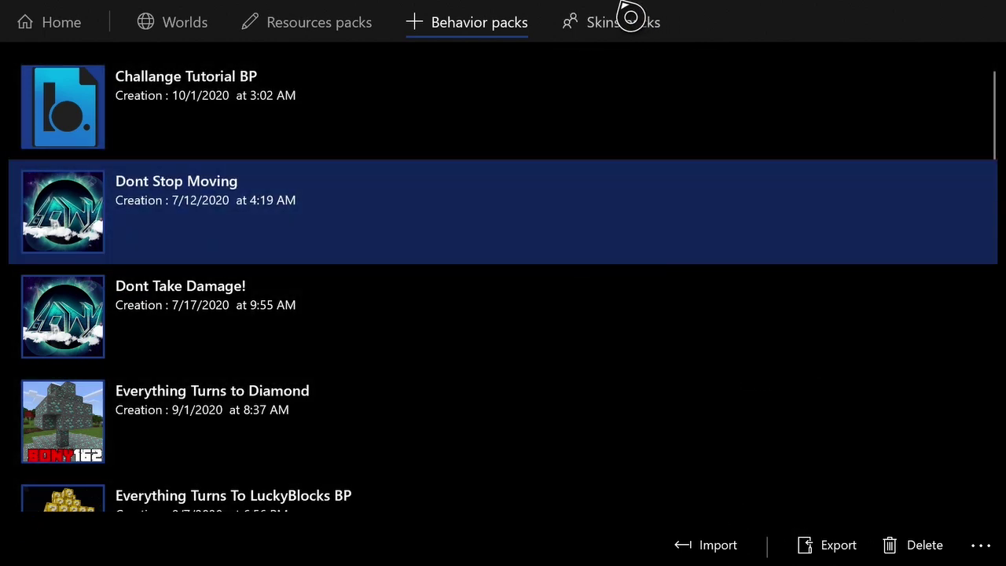
pyautogui.click(630, 19)
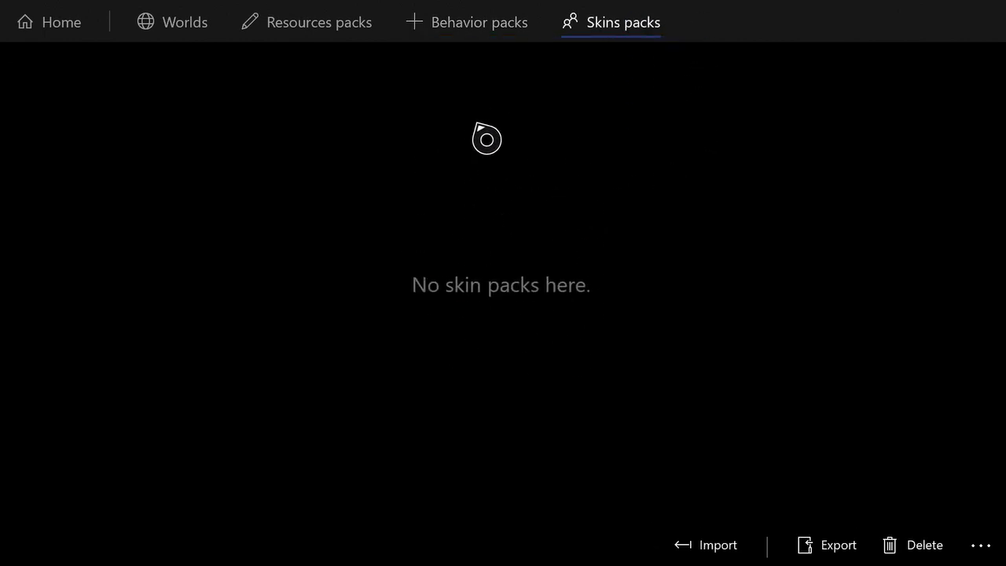
# Step: Return to the Xbox home and launch Microsoft Edge
pyautogui.press('Home')
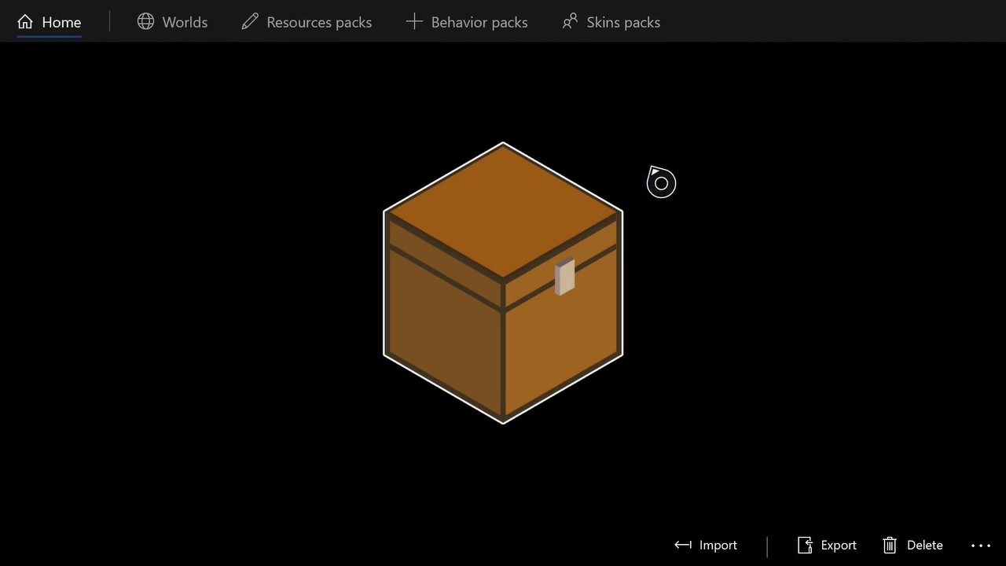
pyautogui.press('super')
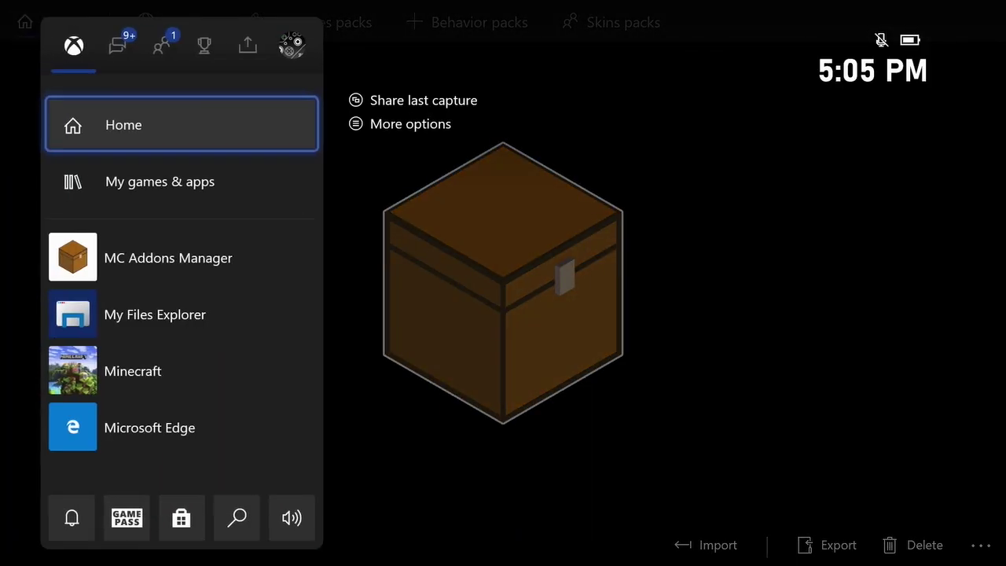
pyautogui.press('Return')
pyautogui.press('Right')
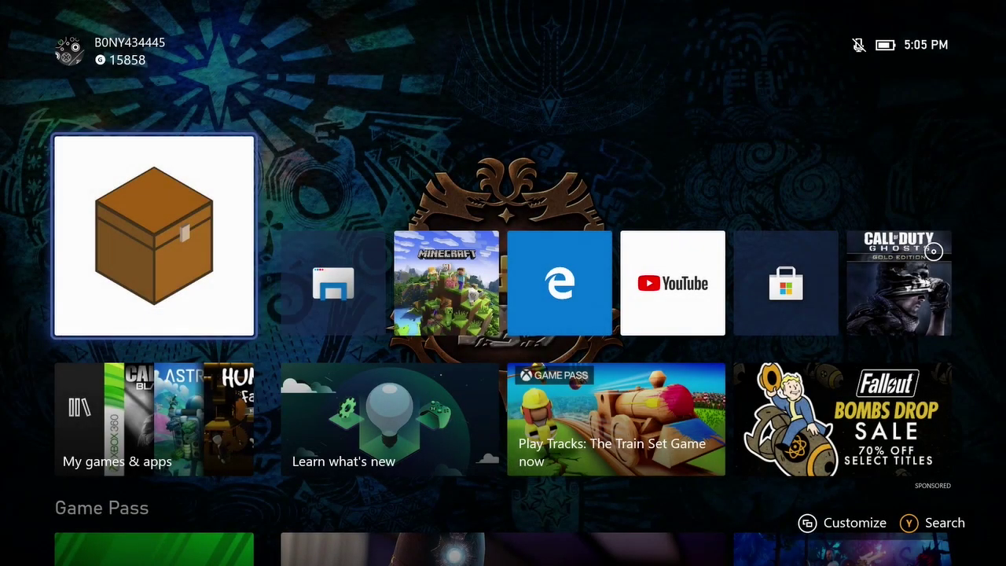
pyautogui.press('Left')
pyautogui.press('Down')
pyautogui.press('Up')
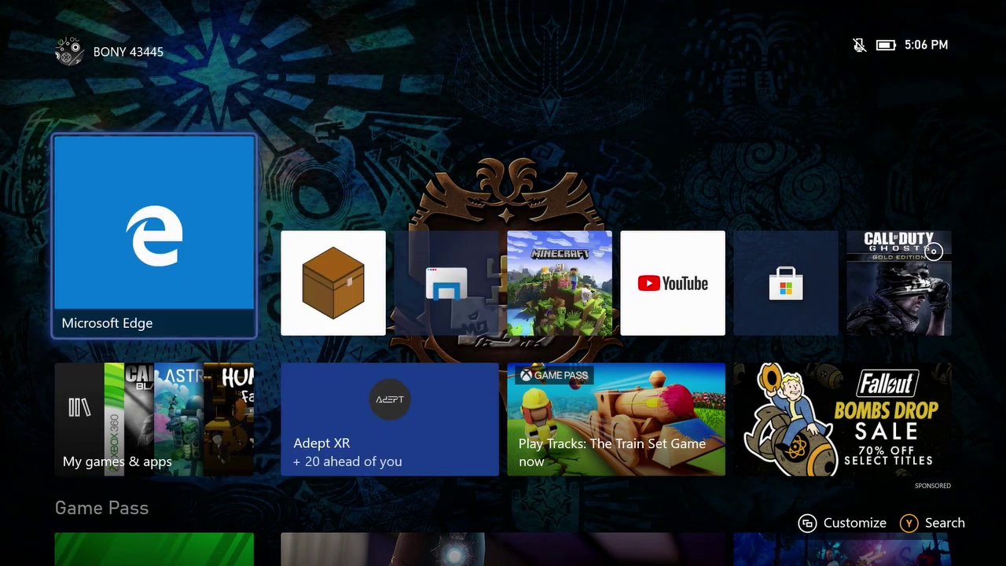
pyautogui.press('Return')
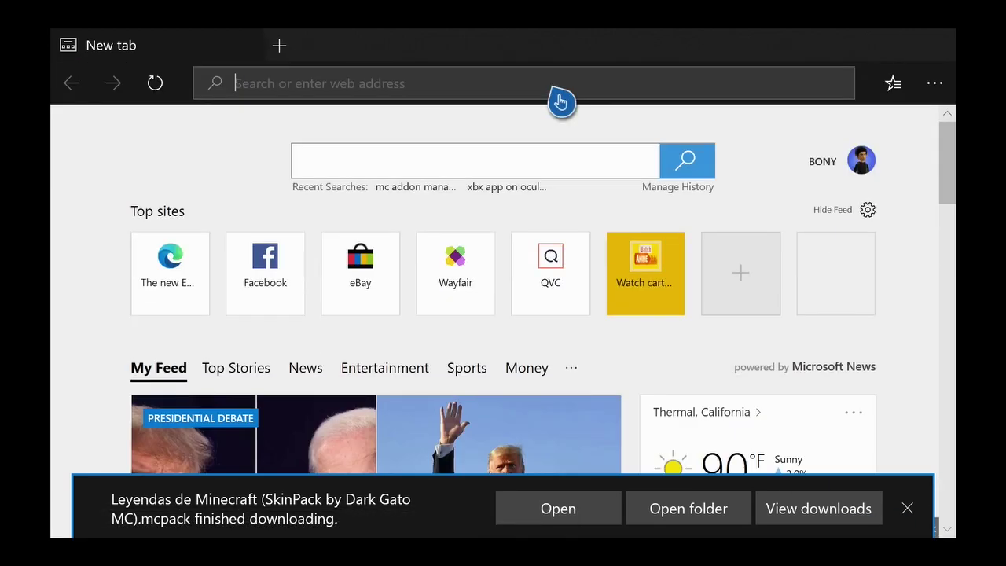
# Step: Enter mcpedl.com in Edge's address bar and load the site
pyautogui.click(561, 101)
pyautogui.press('Down')
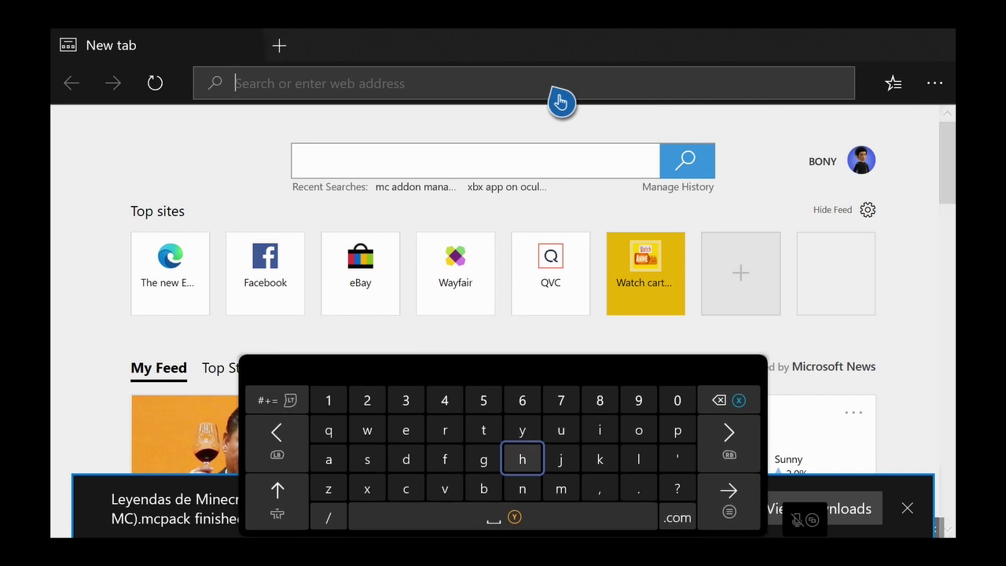
pyautogui.press('Down')
pyautogui.press('Right')
pyautogui.write('m')
pyautogui.press('Left')
pyautogui.press('Left')
pyautogui.press('Left')
pyautogui.press('Left')
pyautogui.write('c')
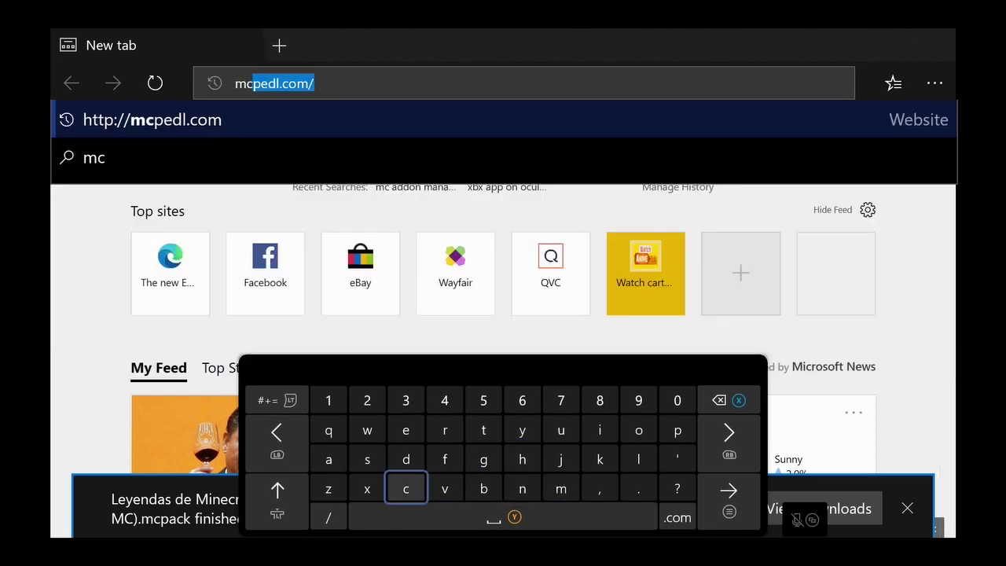
pyautogui.press('Right')
pyautogui.press('Up')
pyautogui.press('Right')
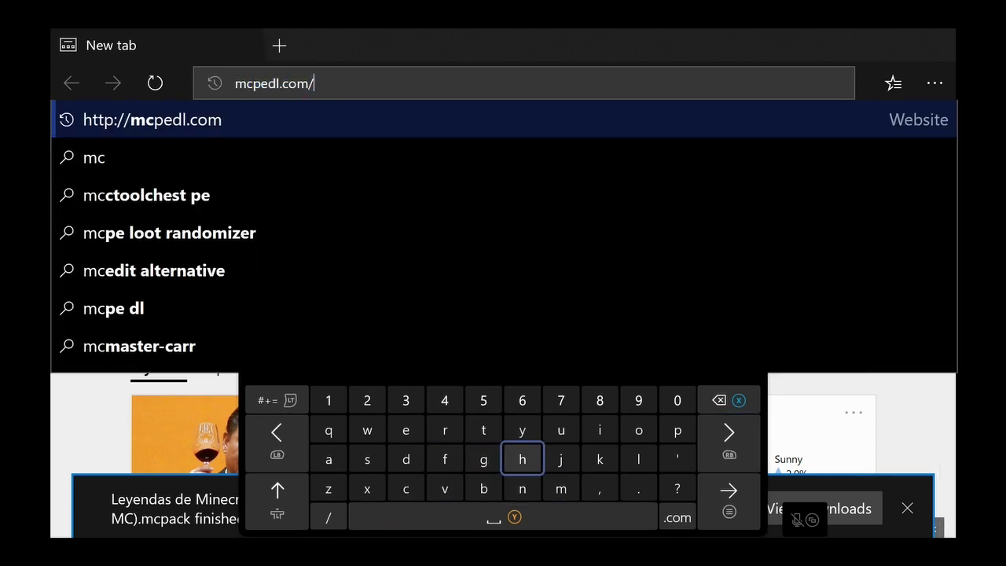
pyautogui.press('Up')
pyautogui.press('Down')
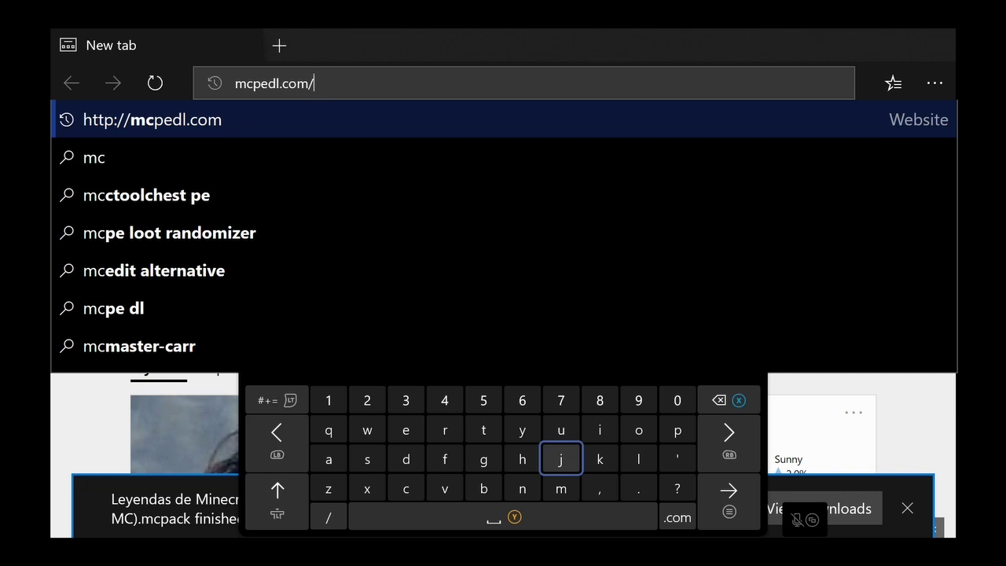
pyautogui.press('Return')
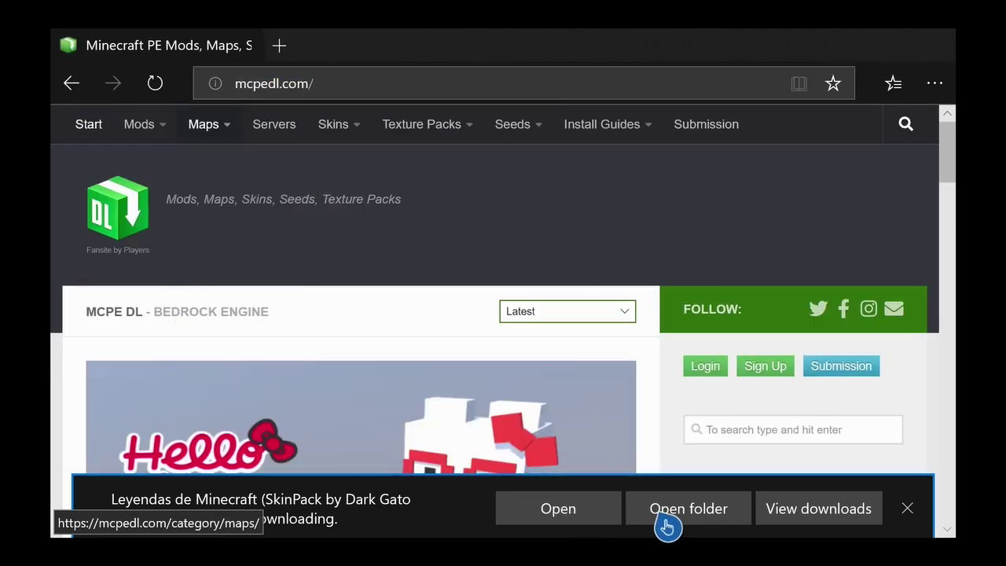
# Step: Dismiss the skin pack download notice and scroll the CreepyPasta Add-on V2 page down to its Downloads section
pyautogui.click(919, 520)
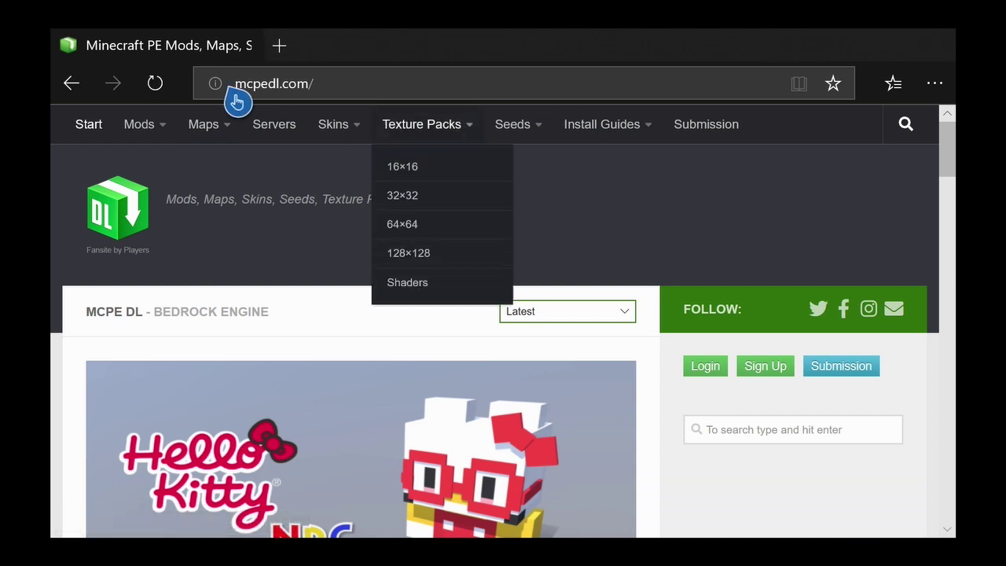
pyautogui.scroll(-2, 238, 255)
pyautogui.scroll(2, 287, 285)
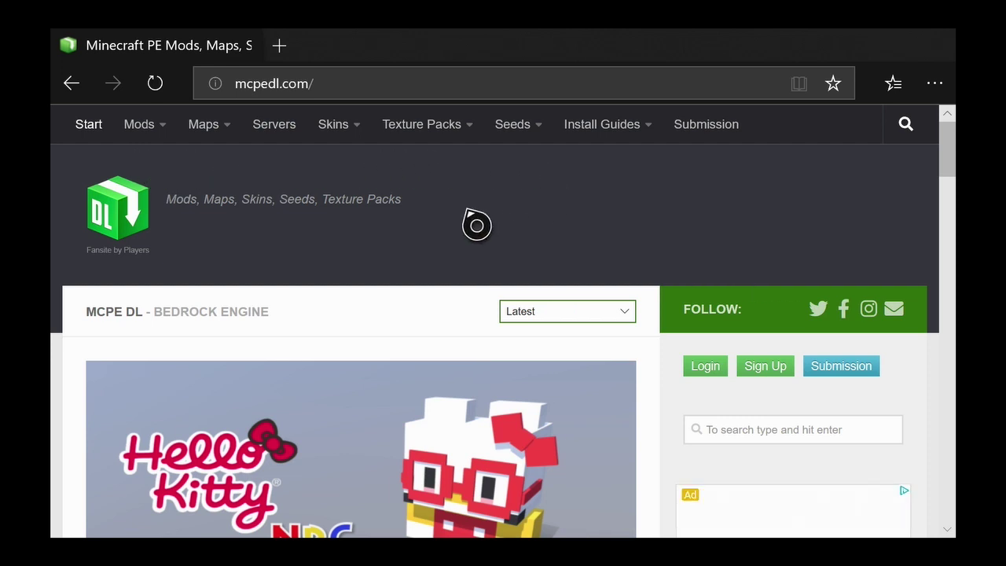
pyautogui.scroll(-10, 262, 279)
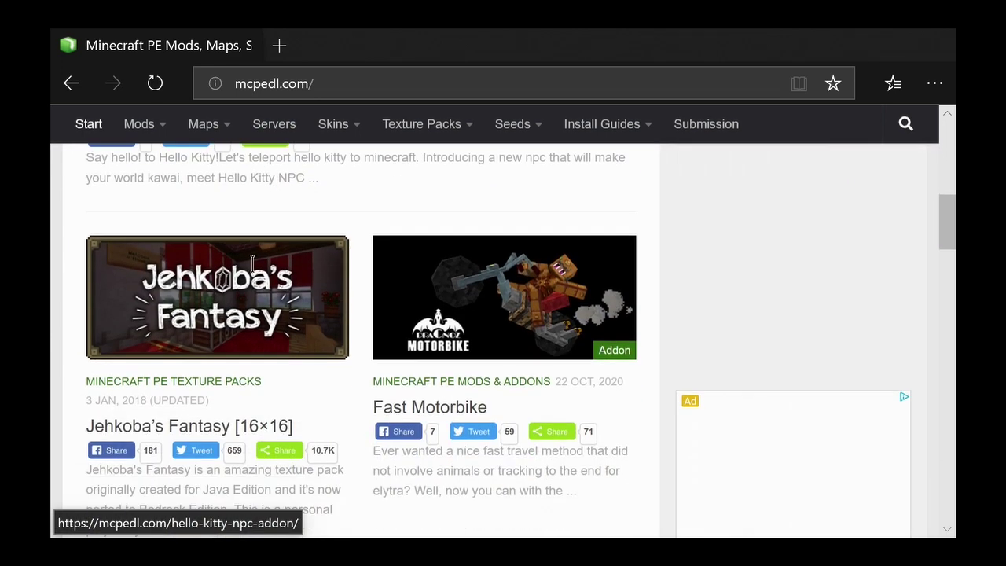
pyautogui.scroll(5, 252, 265)
pyautogui.scroll(-12, 258, 340)
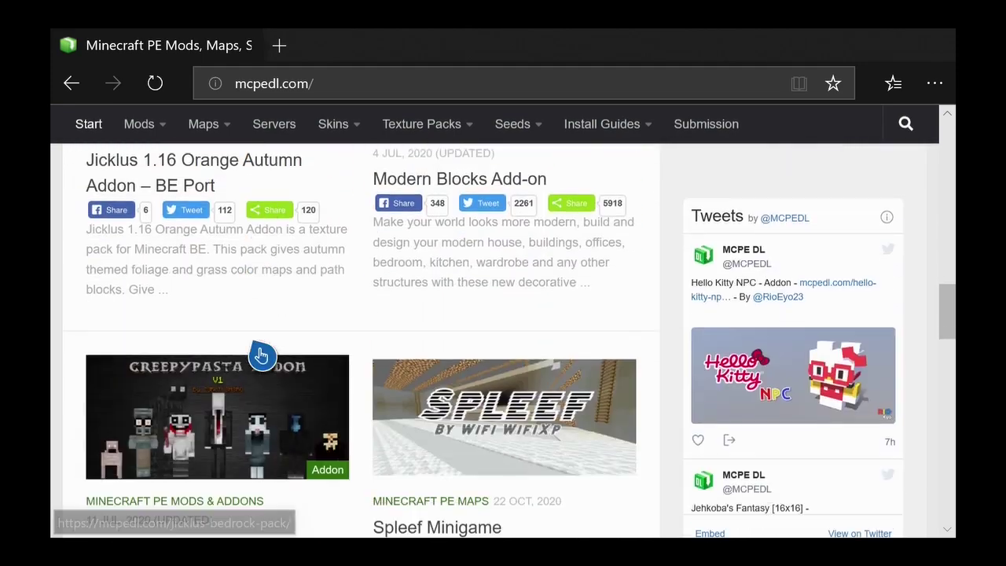
pyautogui.scroll(6, 260, 354)
pyautogui.scroll(-4, 280, 277)
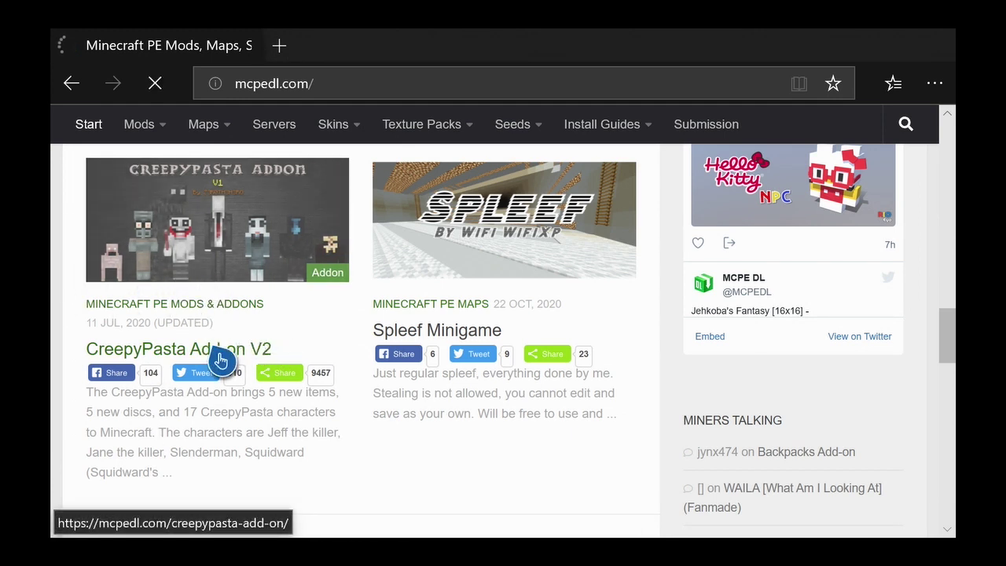
pyautogui.scroll(-12, 406, 303)
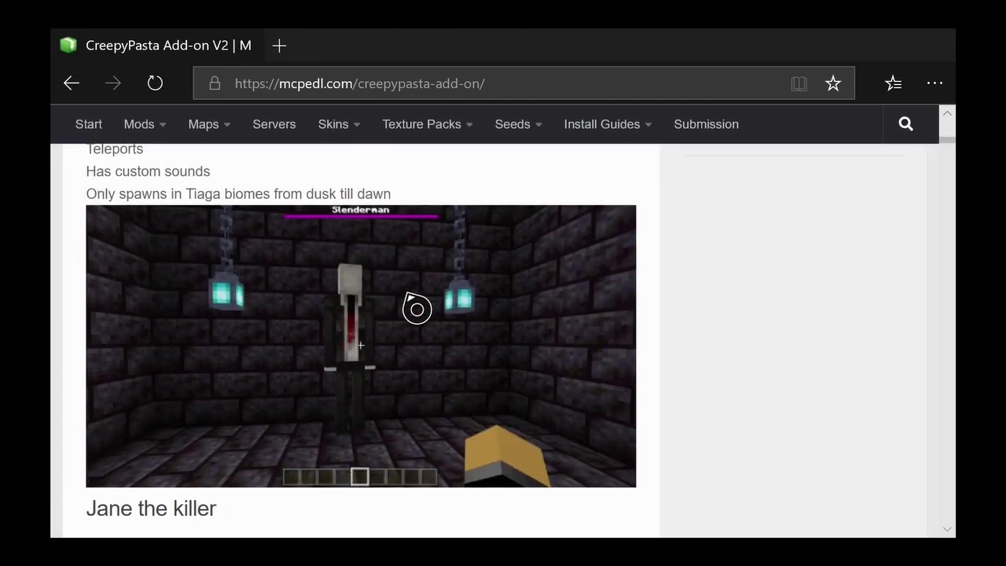
pyautogui.scroll(-5, 377, 275)
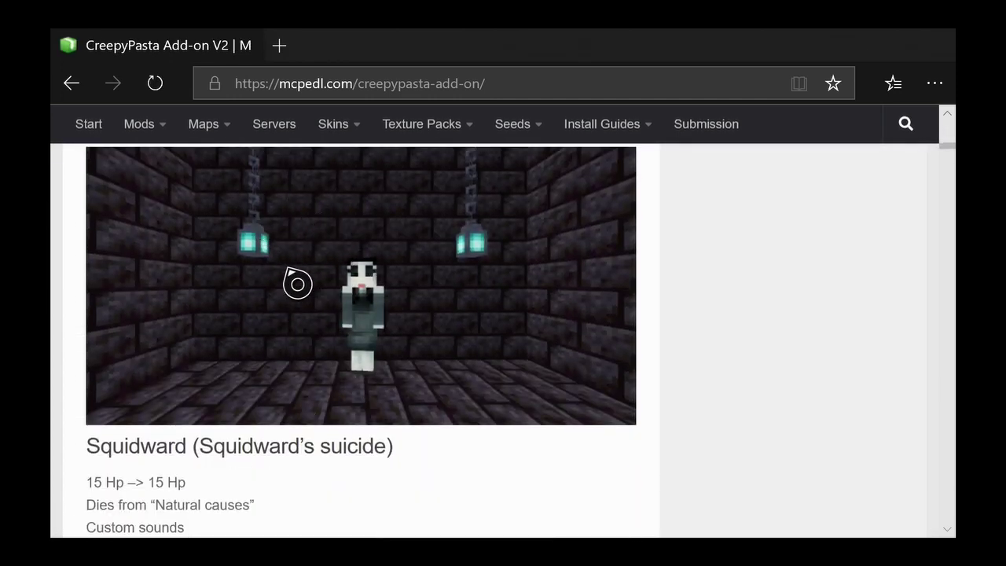
pyautogui.scroll(-10, 297, 284)
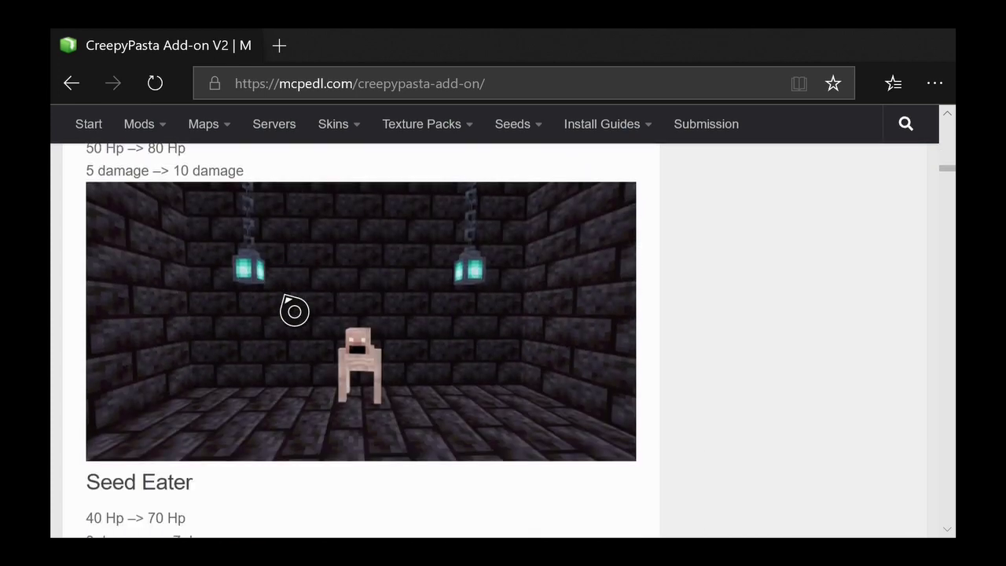
pyautogui.scroll(-15, 294, 311)
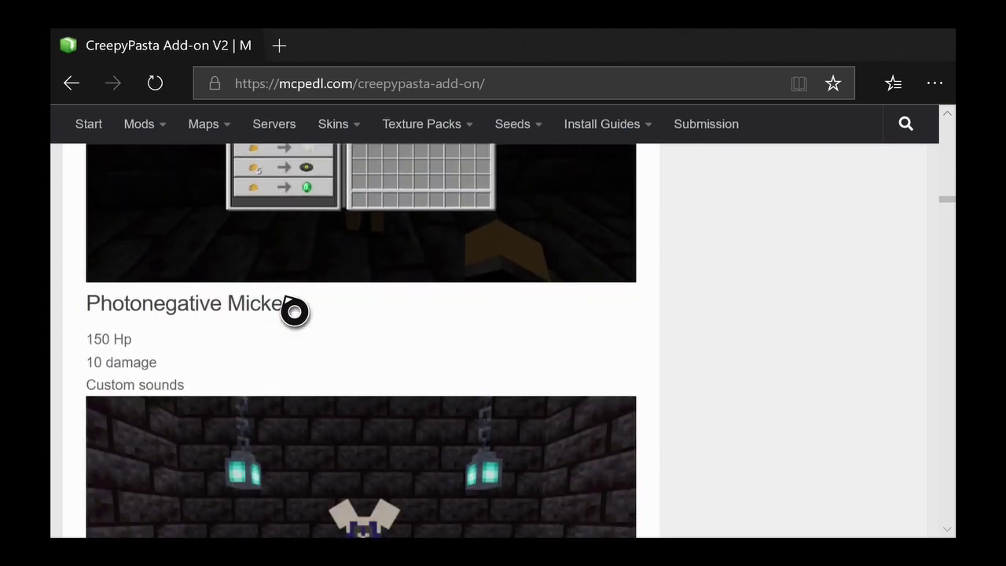
pyautogui.scroll(-15, 295, 311)
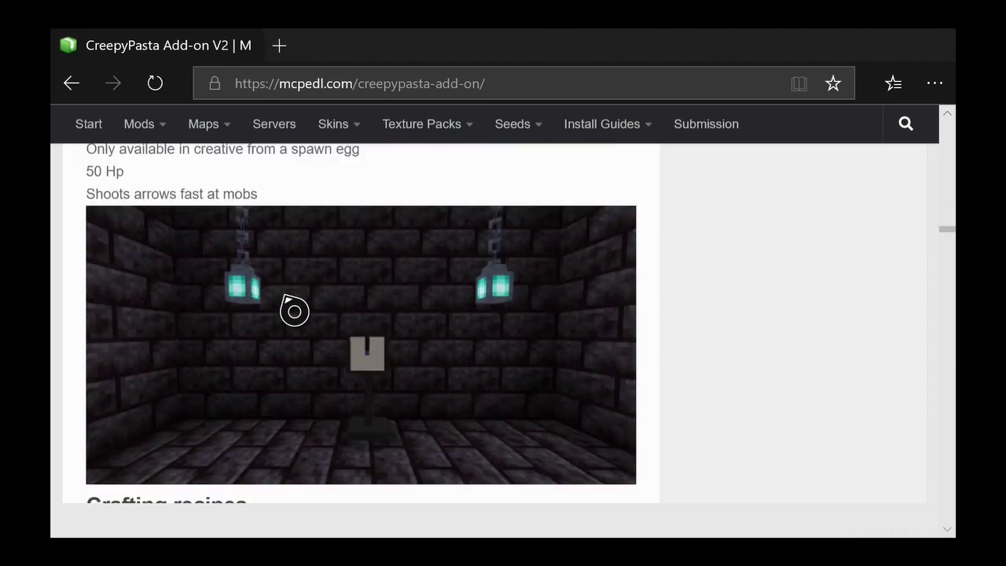
pyautogui.scroll(-10, 294, 311)
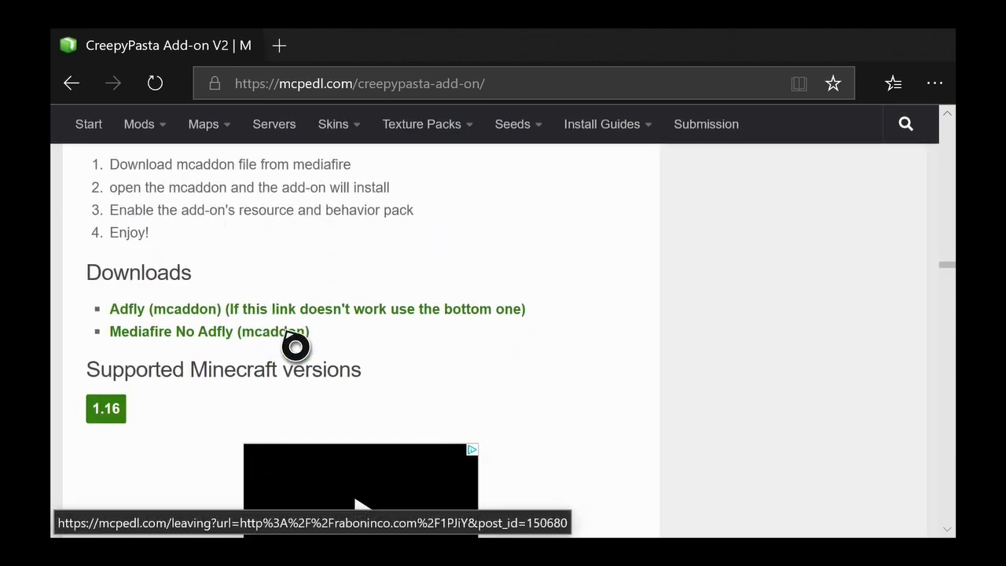
pyautogui.scroll(1, 334, 340)
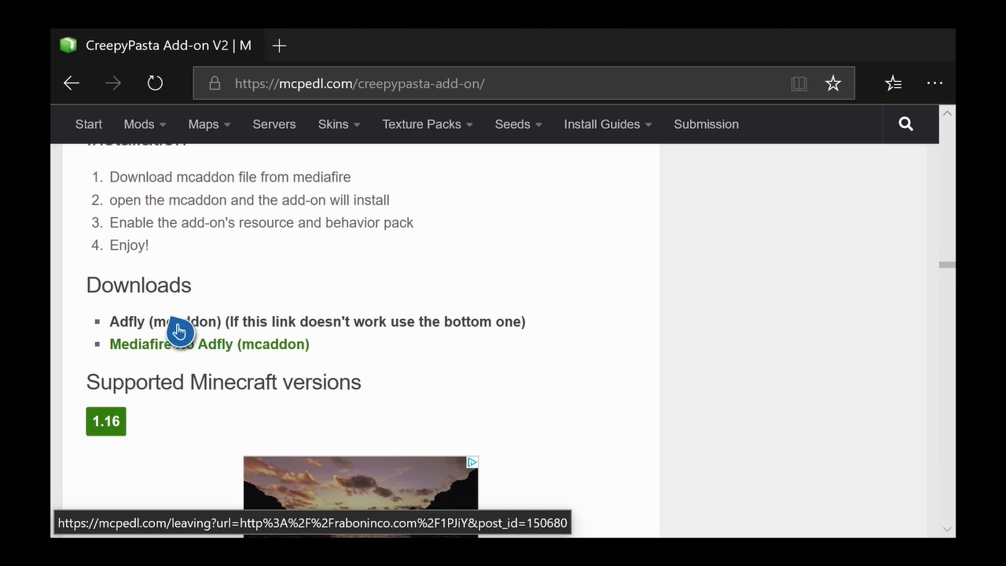
# Step: Follow the Adfly mcaddon link past the ad to the MediaFire file page
pyautogui.click(246, 343)
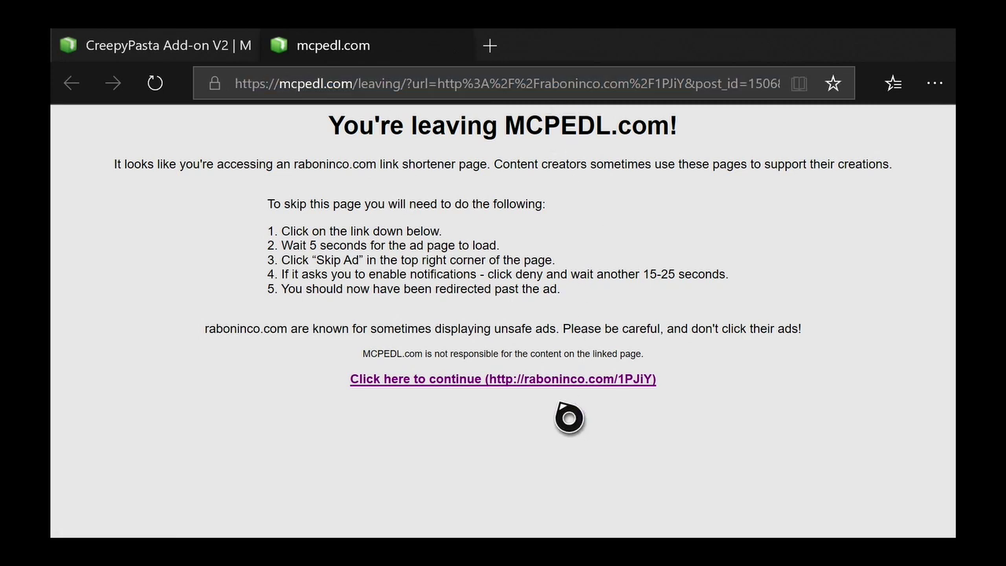
pyautogui.click(456, 386)
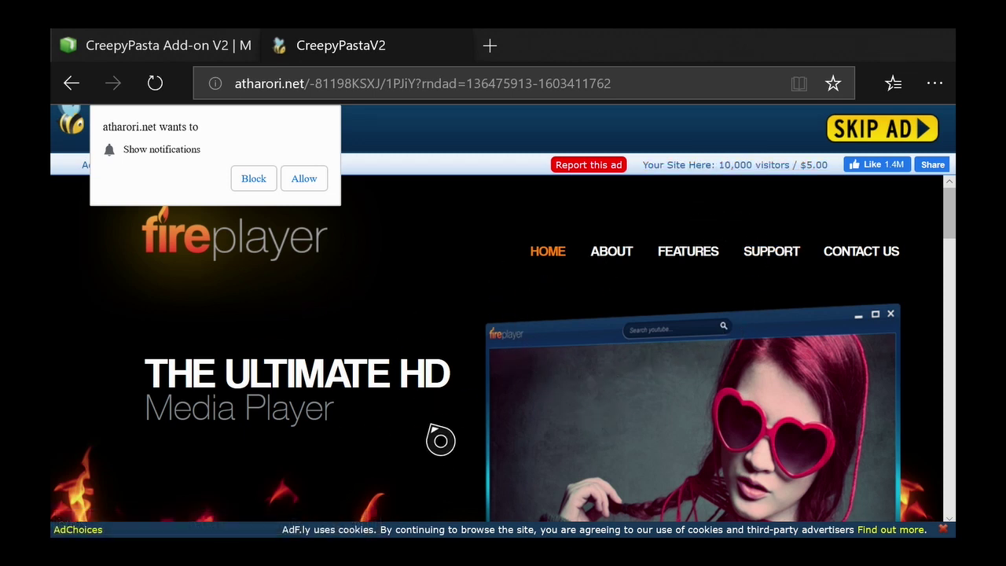
pyautogui.click(884, 142)
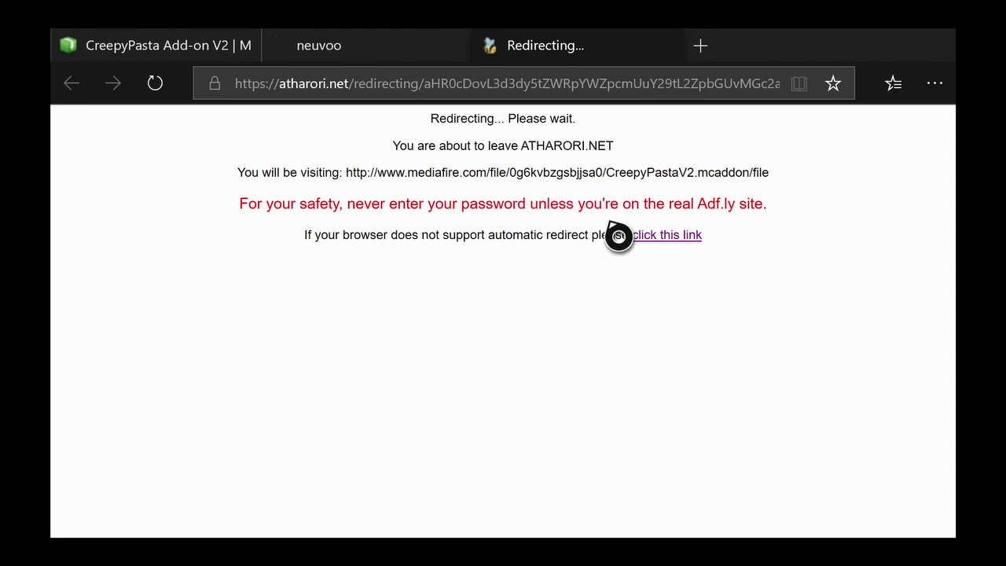
pyautogui.click(670, 239)
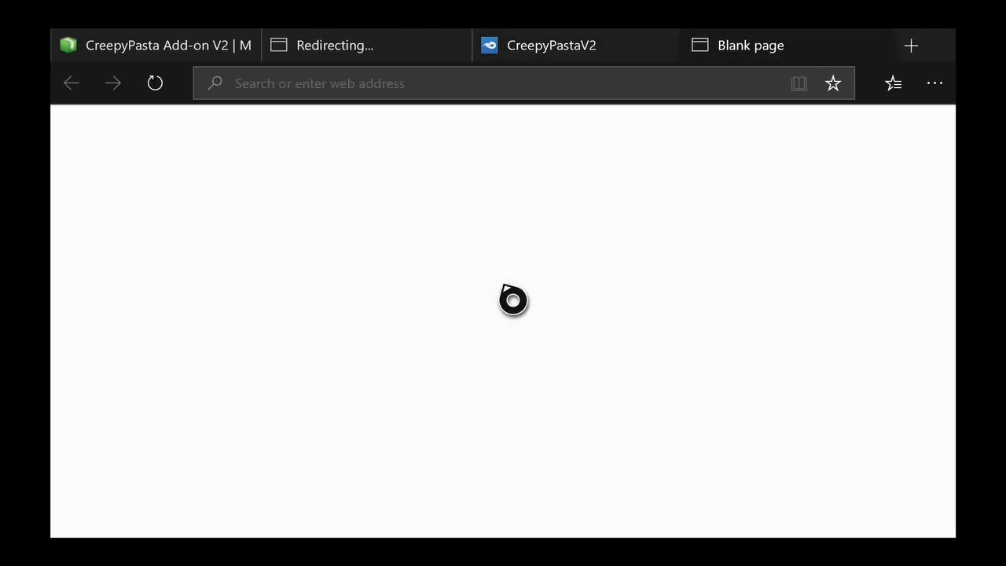
# Step: Close the extra blank tab and save CreepyPastaV2.mcaddon (7.6 MB) from MediaFire
pyautogui.moveTo(590, 139)
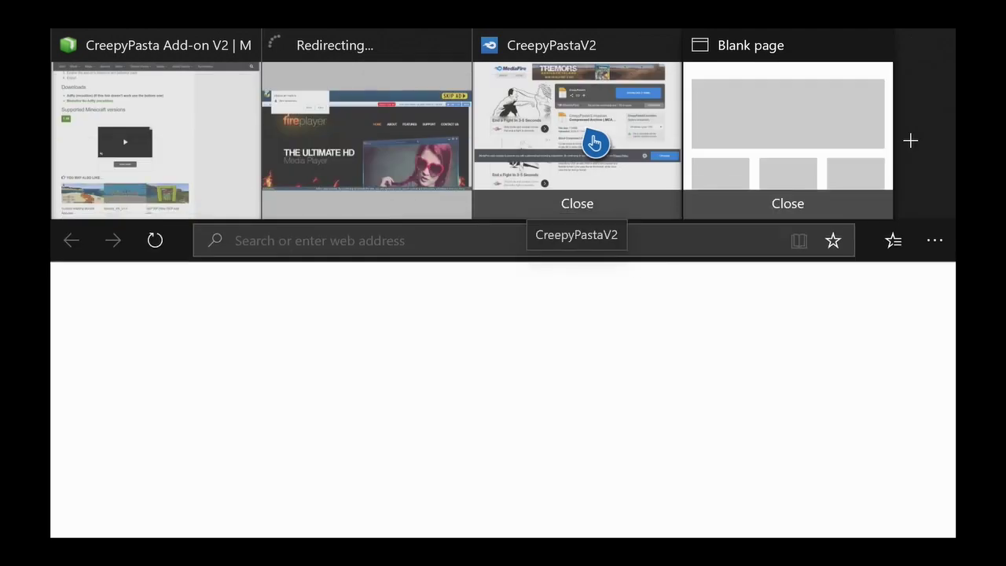
pyautogui.click(800, 212)
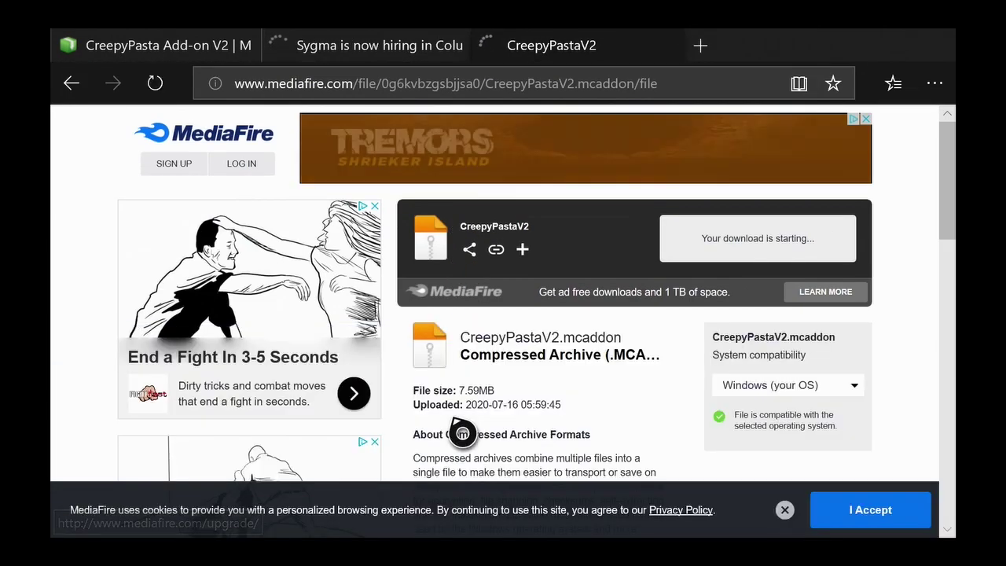
pyautogui.click(563, 503)
pyautogui.click(576, 506)
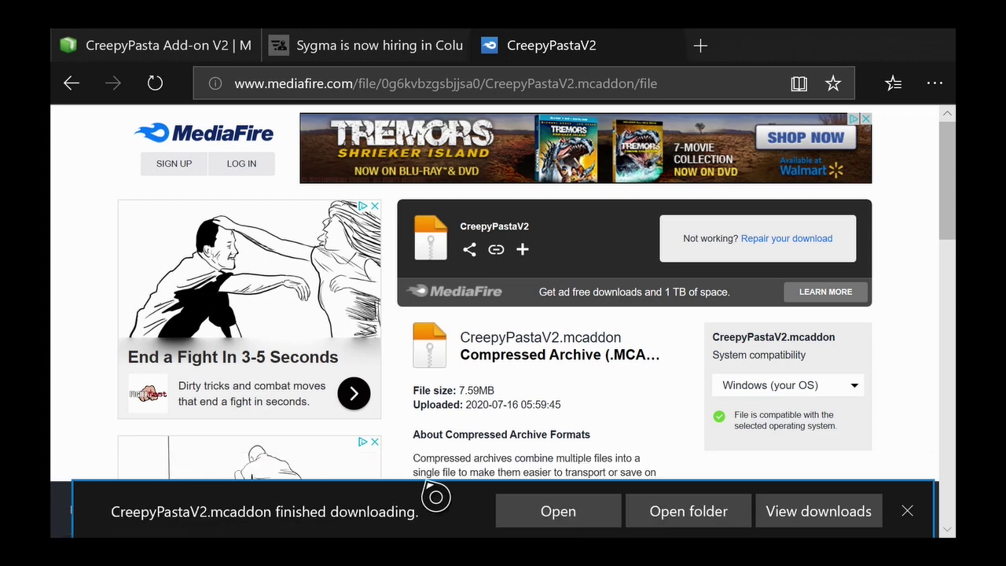
pyautogui.press('super')
pyautogui.press('Down')
pyautogui.press('Down')
pyautogui.press('Down')
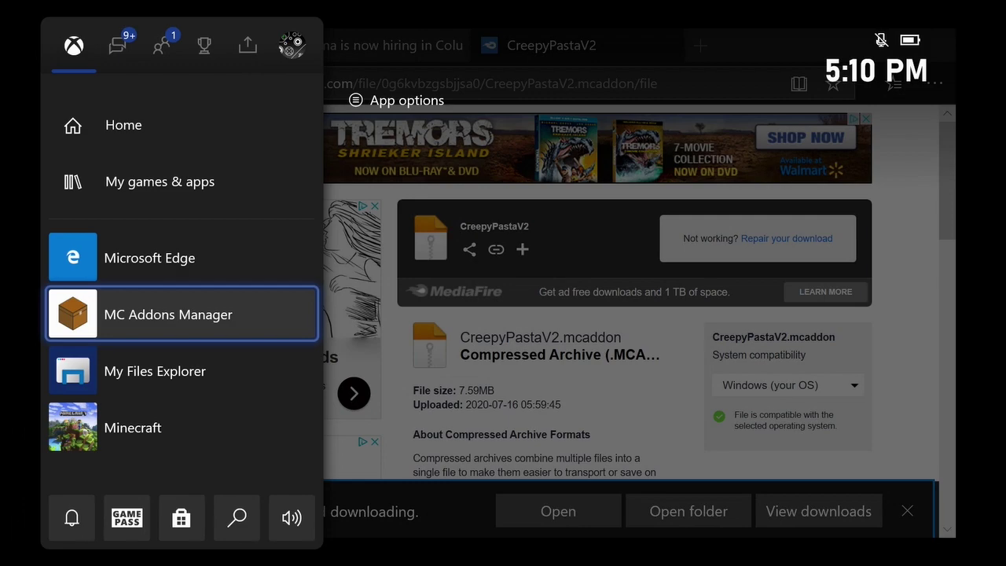
# Step: Import CreepyPastaV2 from Downloads into MC Addons Manager and delete the source archive
pyautogui.press('Return')
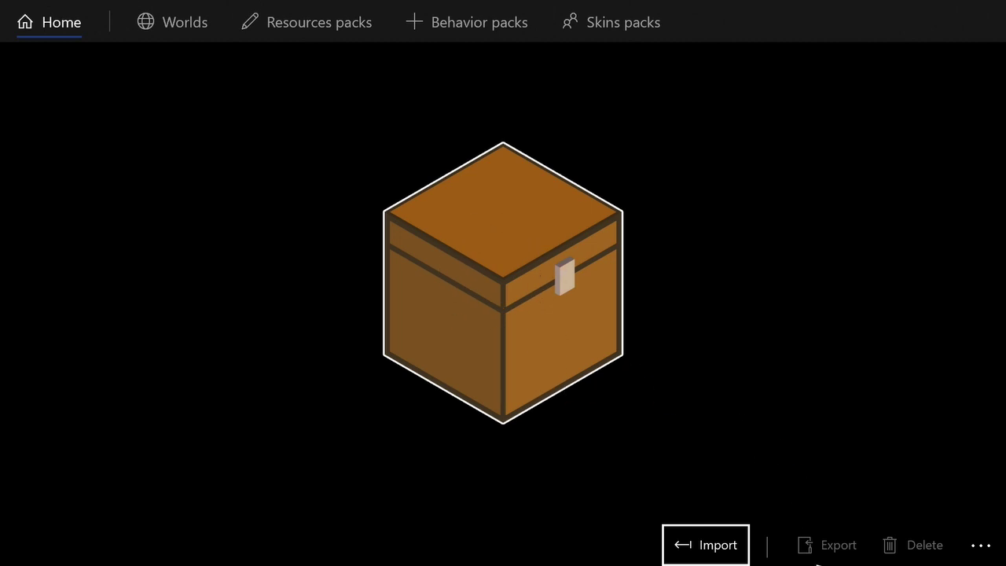
pyautogui.click(715, 554)
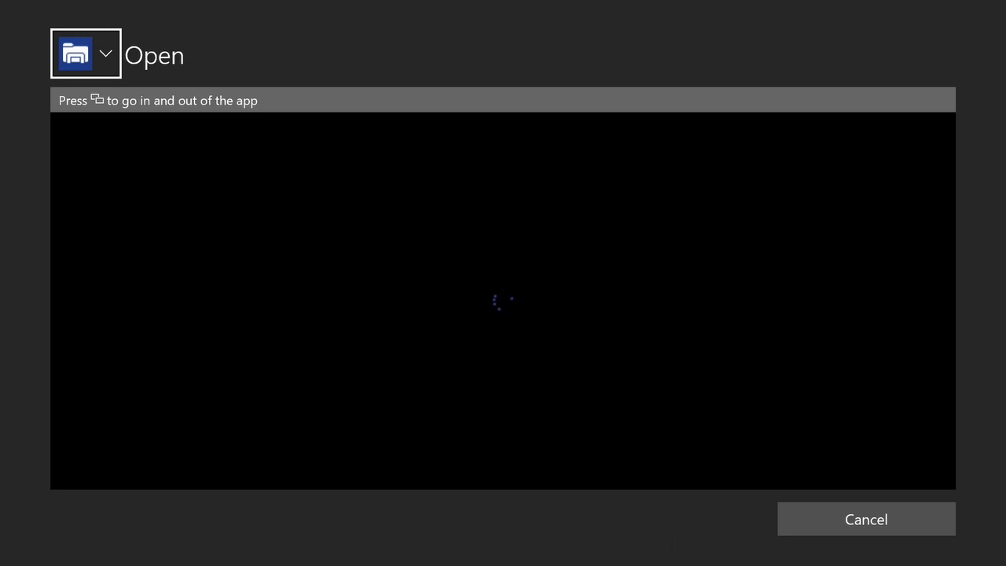
pyautogui.press('Up')
pyautogui.press('Down')
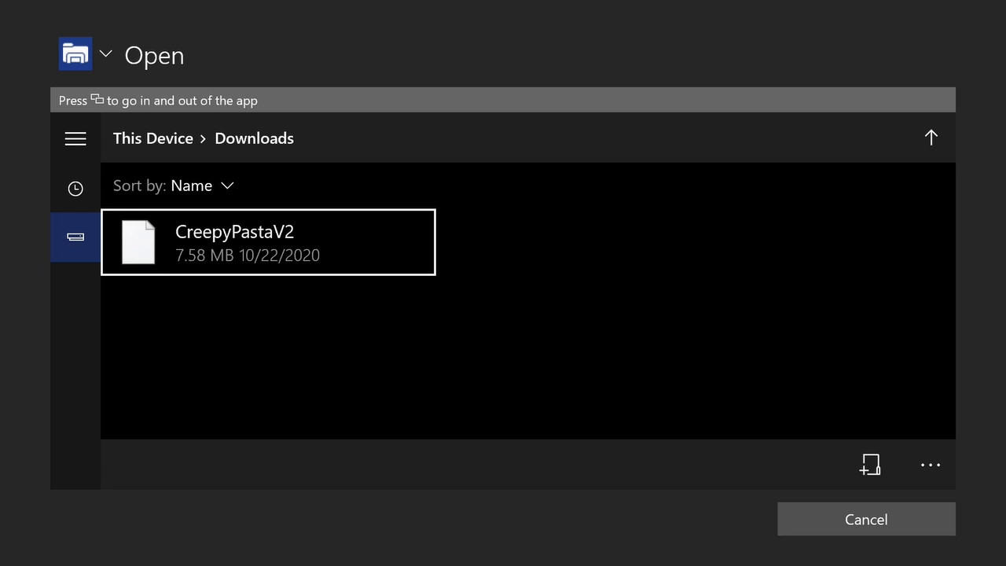
pyautogui.press('Return')
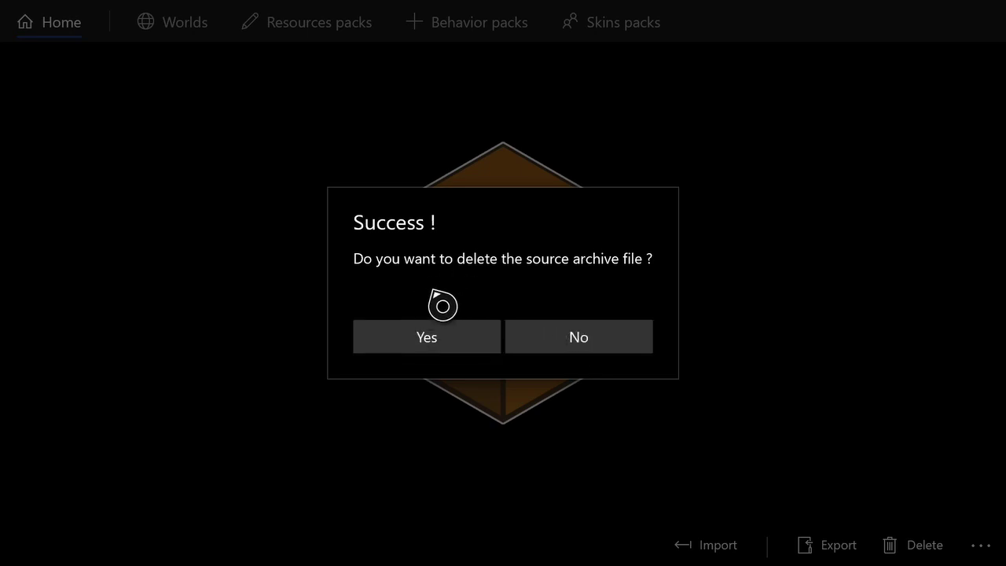
pyautogui.click(417, 330)
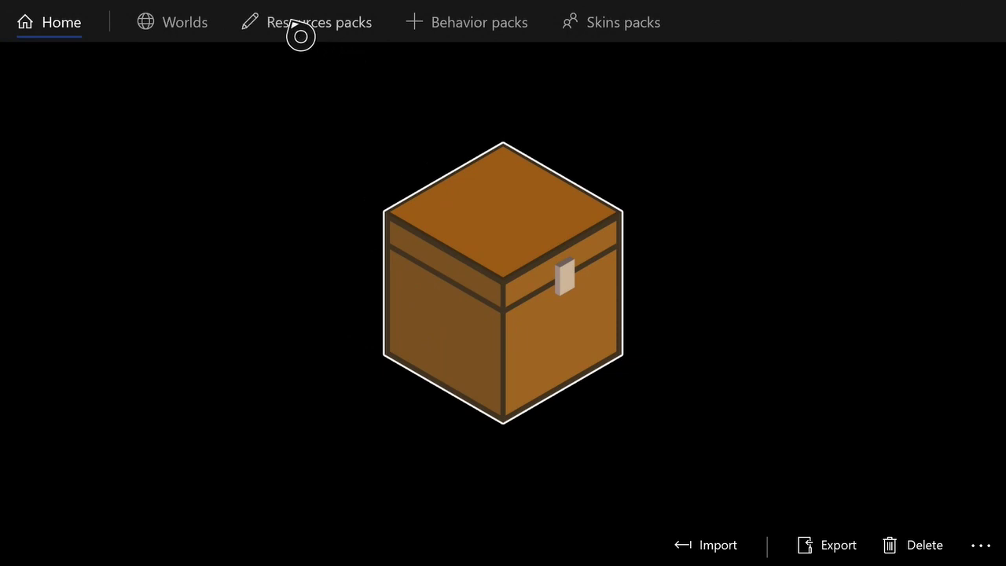
# Step: Check that CreepyPasta Add-on V2 is listed under both Resource packs and Behavior packs
pyautogui.click(313, 37)
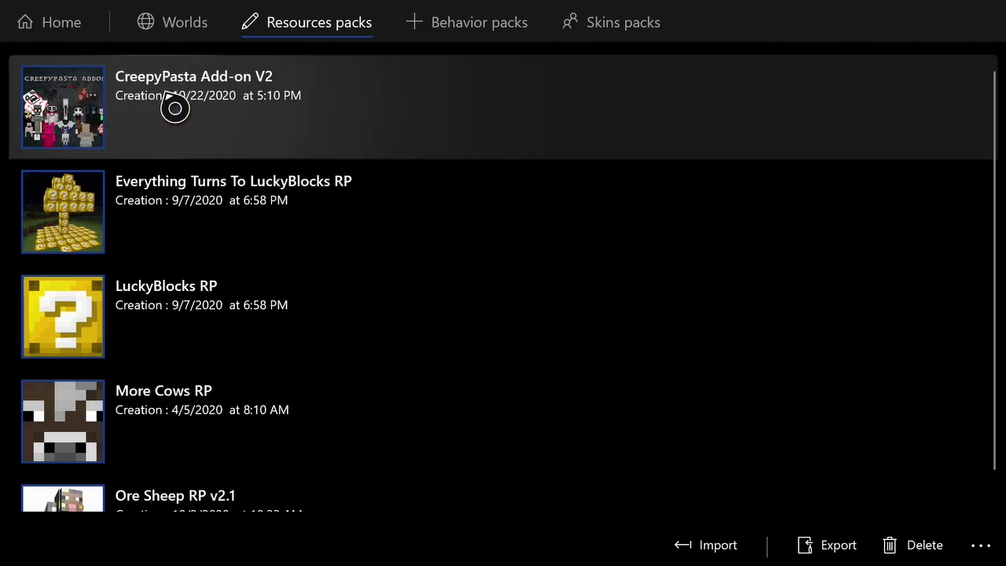
pyautogui.click(416, 17)
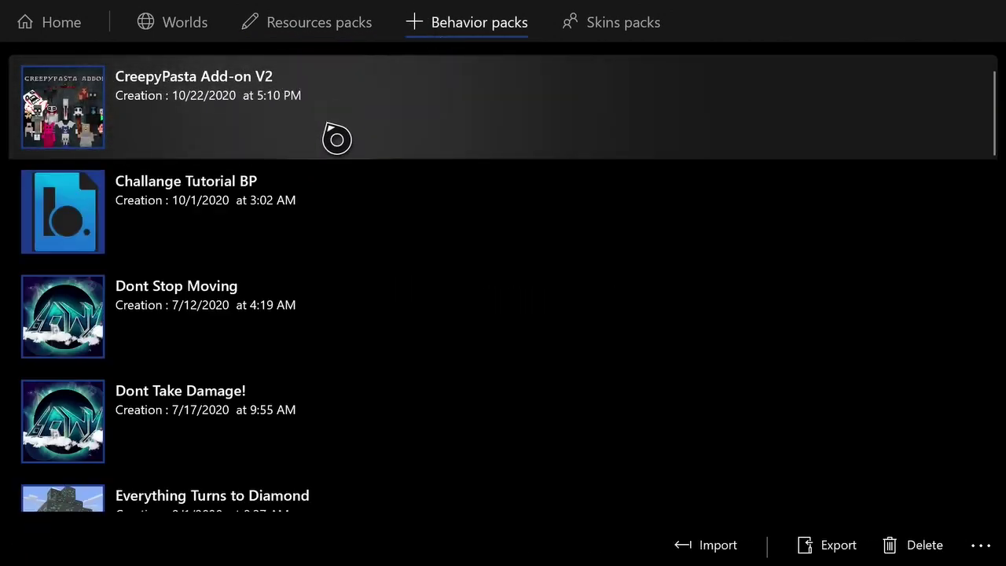
pyautogui.press('super')
pyautogui.press('Down')
pyautogui.press('Down')
pyautogui.press('Down')
pyautogui.press('Down')
pyautogui.press('Down')
pyautogui.press('Menu')
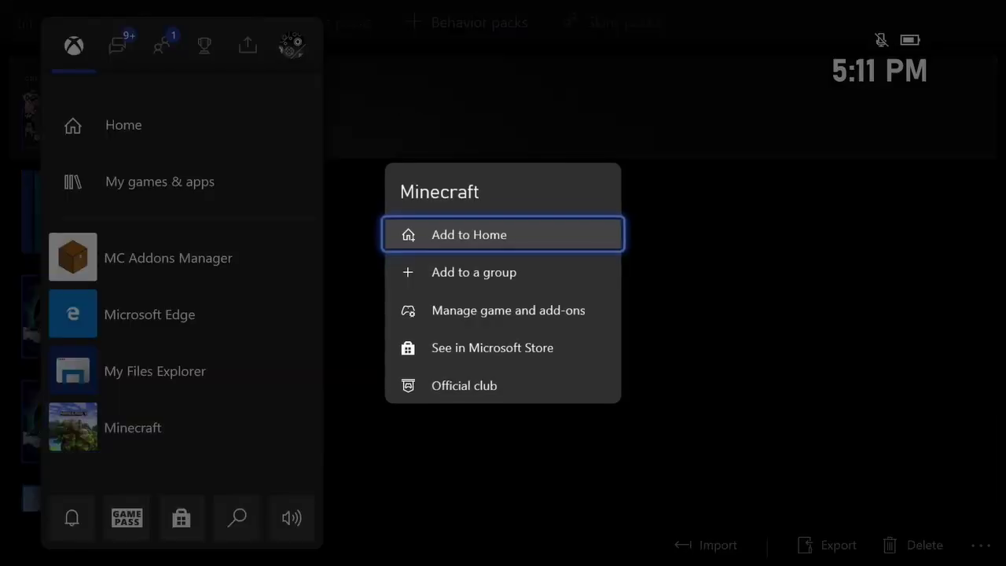
# Step: Launch Minecraft from the recent apps in the Xbox guide
pyautogui.press('Escape')
pyautogui.press('Up')
pyautogui.press('Down')
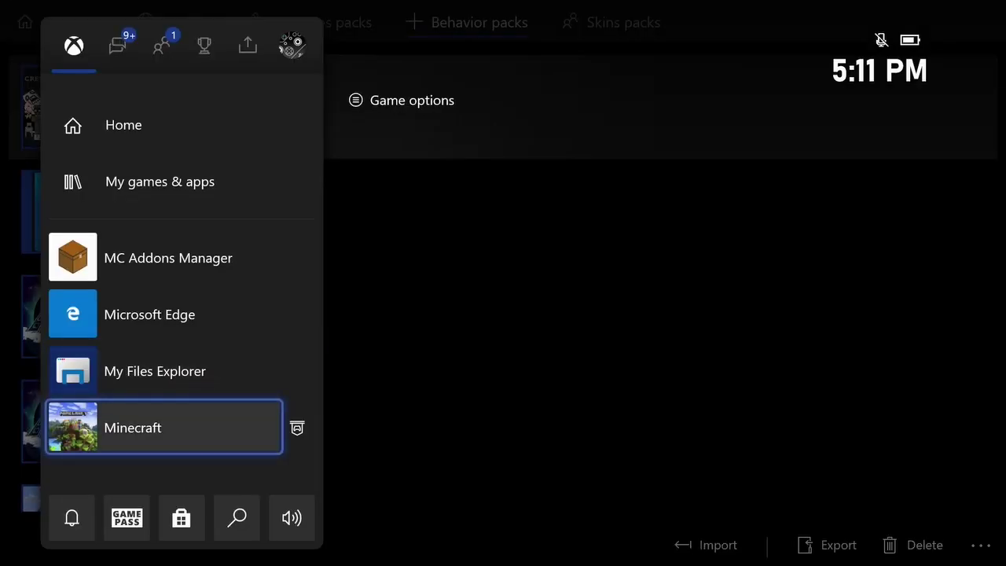
pyautogui.press('Menu')
pyautogui.press('Escape')
pyautogui.press('Up')
pyautogui.press('Down')
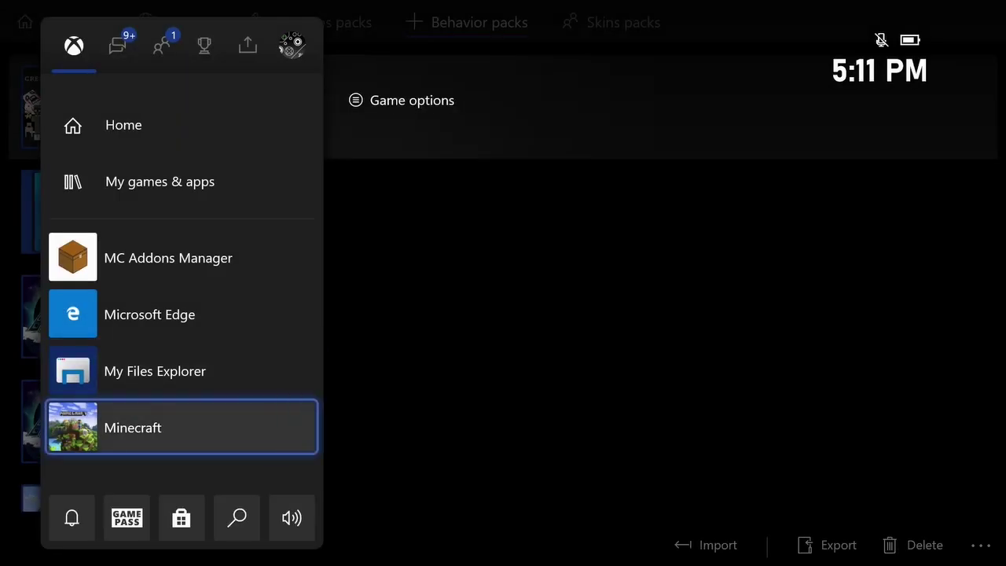
pyautogui.press('Return')
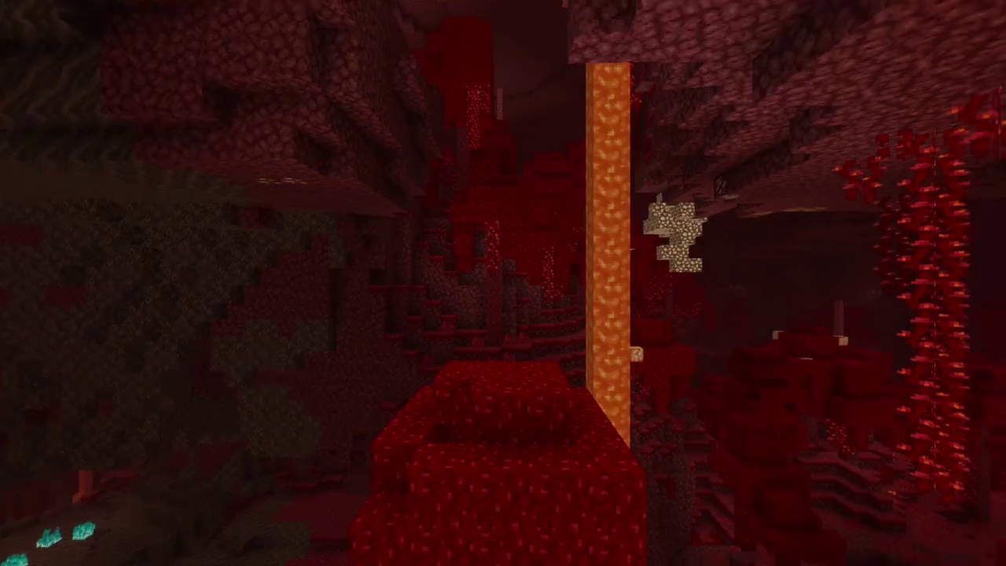
# Step: Choose Play and open the Edit settings for the Lava 2 world
pyautogui.press('Up')
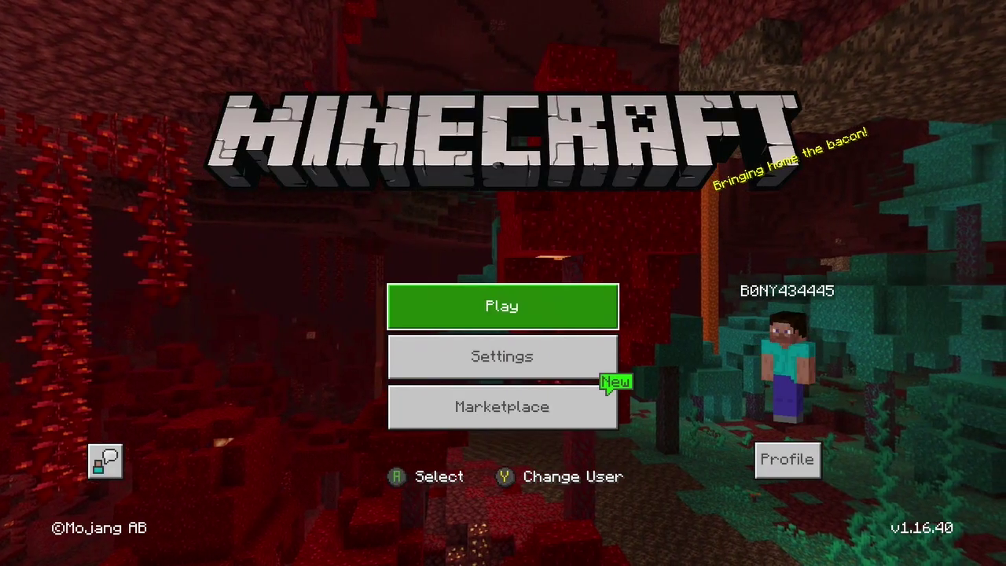
pyautogui.press('Down')
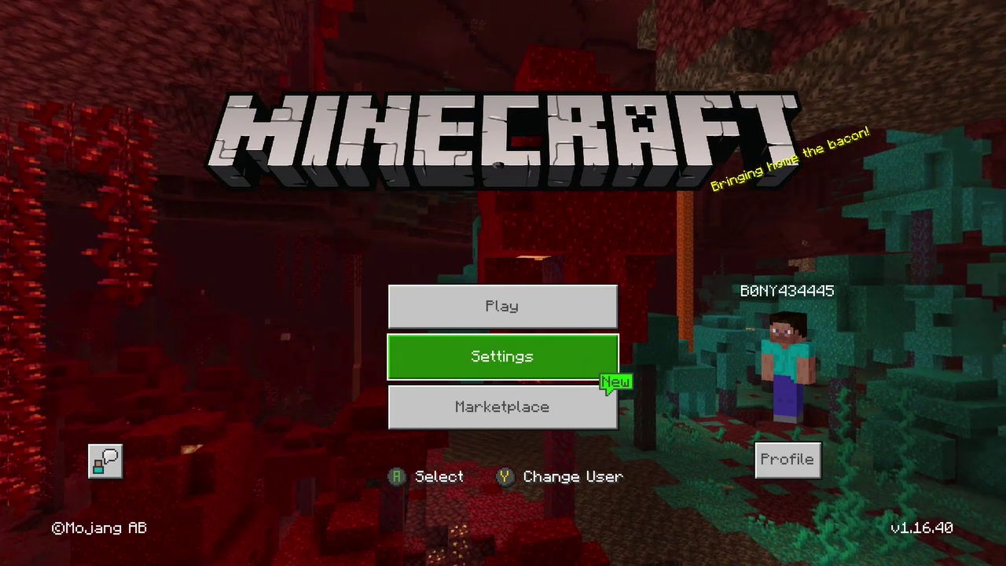
pyautogui.press('Up')
pyautogui.press('Return')
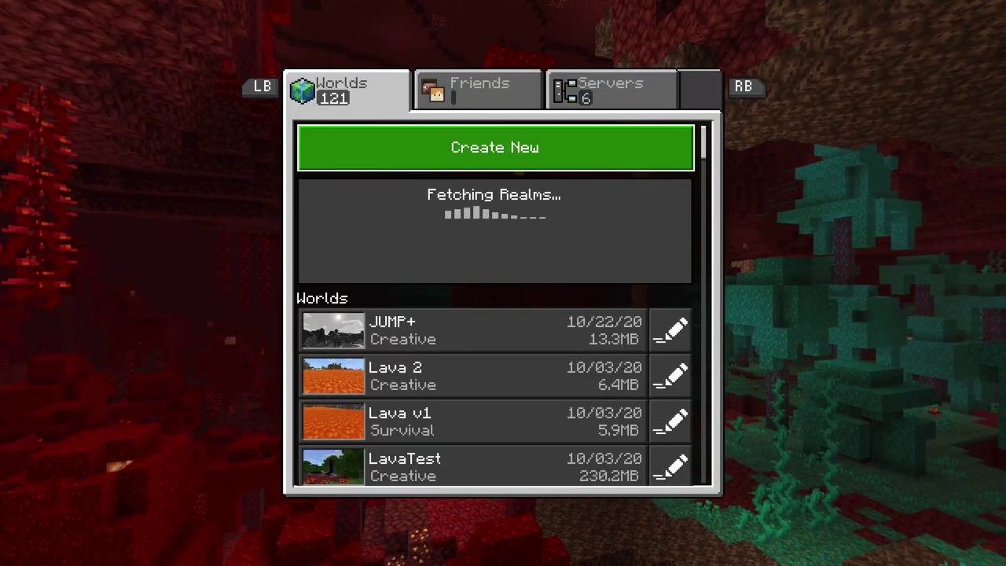
pyautogui.press('Down')
pyautogui.press('Down')
pyautogui.press('Right')
pyautogui.press('Left')
pyautogui.press('Up')
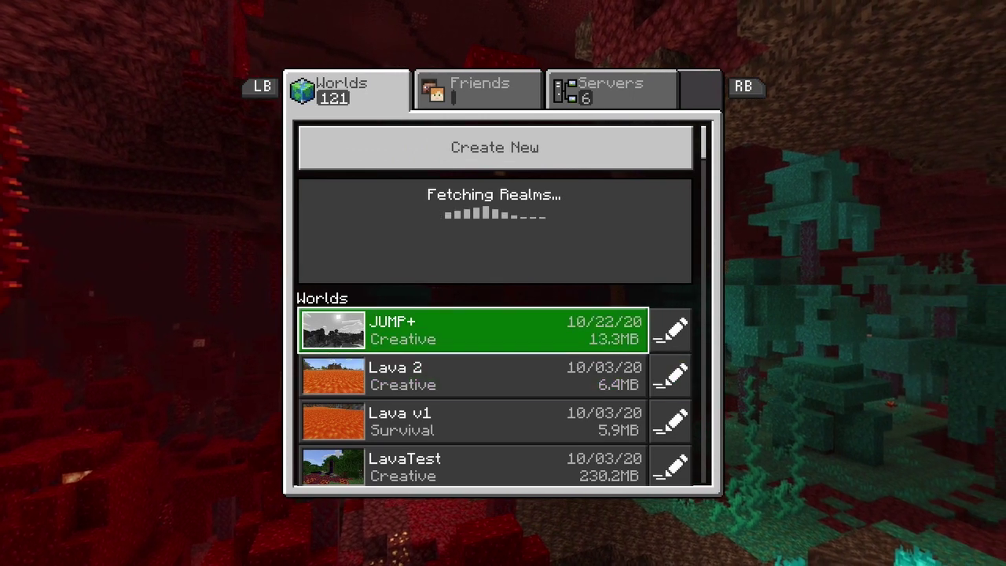
pyautogui.press('Down')
pyautogui.press('Right')
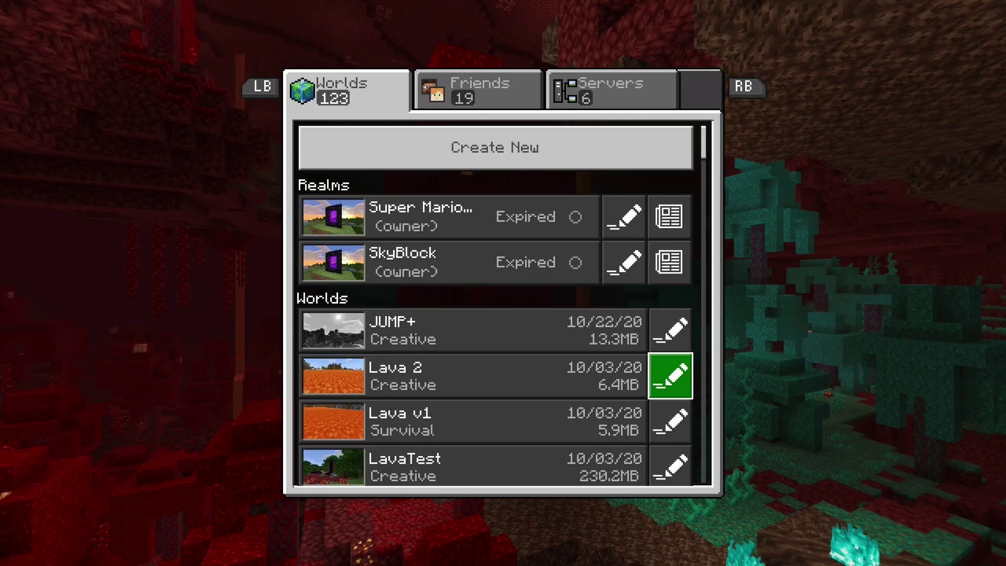
pyautogui.press('Return')
# Step: Activate the CreepyPasta Add-on V2 behavior pack from My Packs for the Lava 2 world
pyautogui.press('Down')
pyautogui.press('Down')
pyautogui.press('Down')
pyautogui.press('Down')
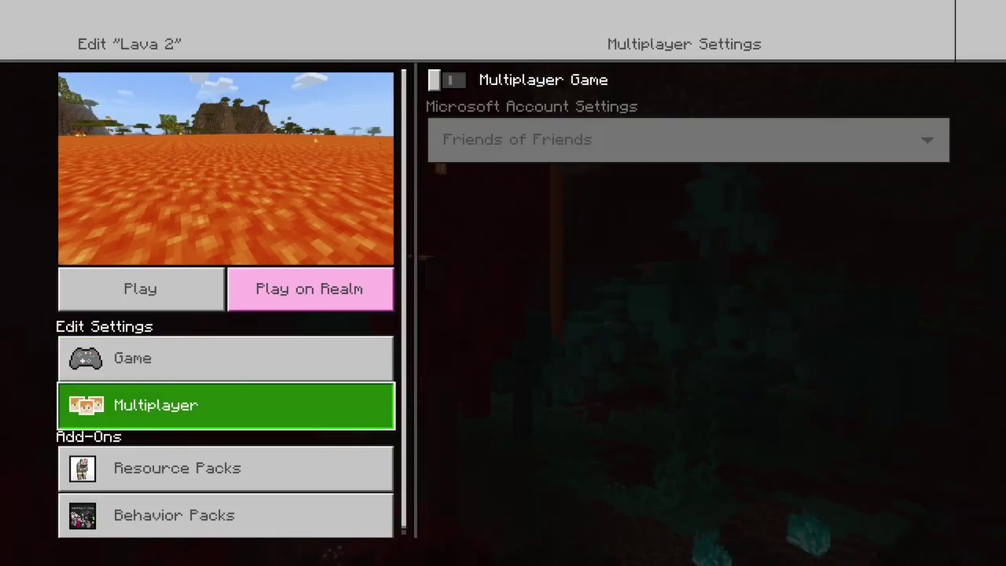
pyautogui.press('Right')
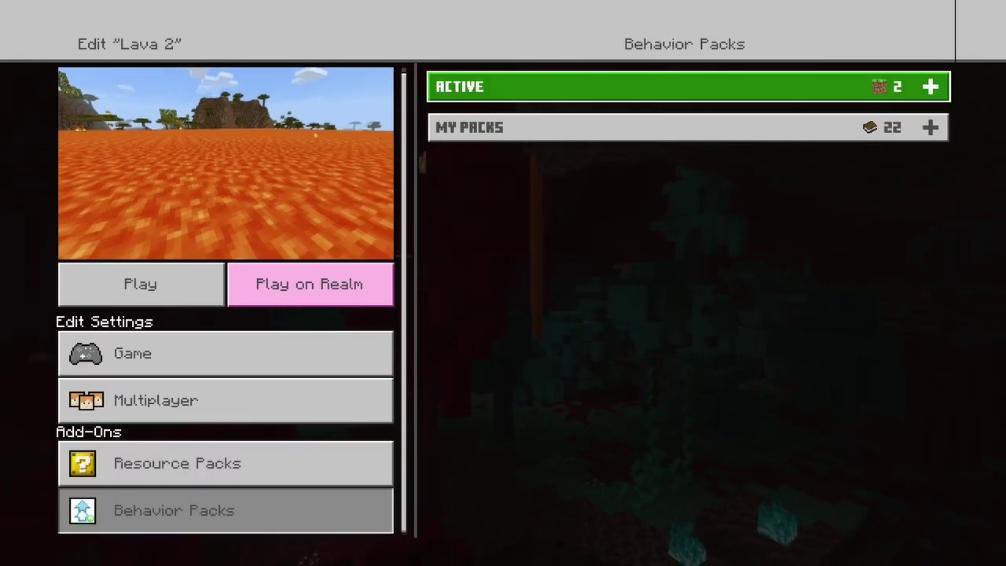
pyautogui.press('Down')
pyautogui.press('Return')
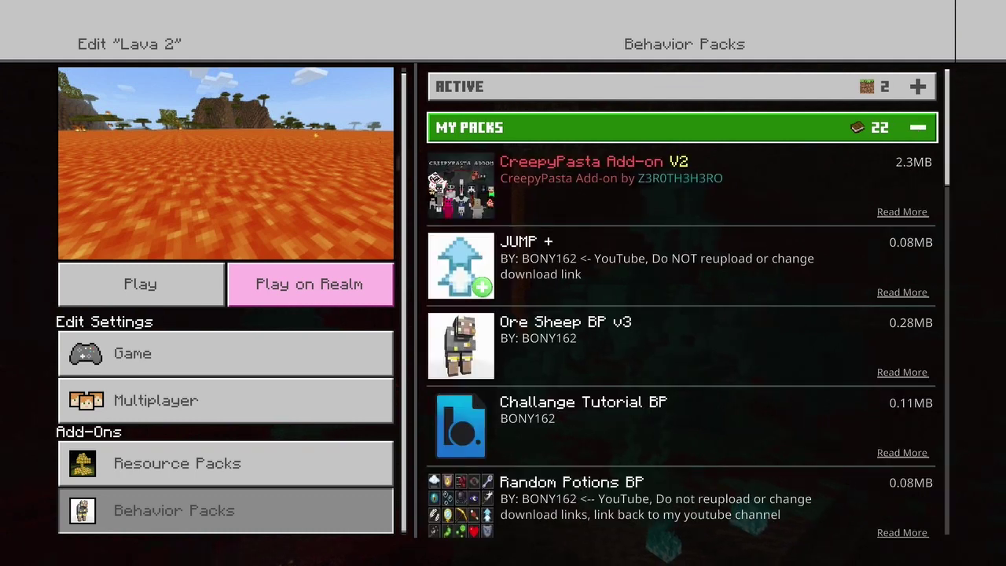
pyautogui.press('Down')
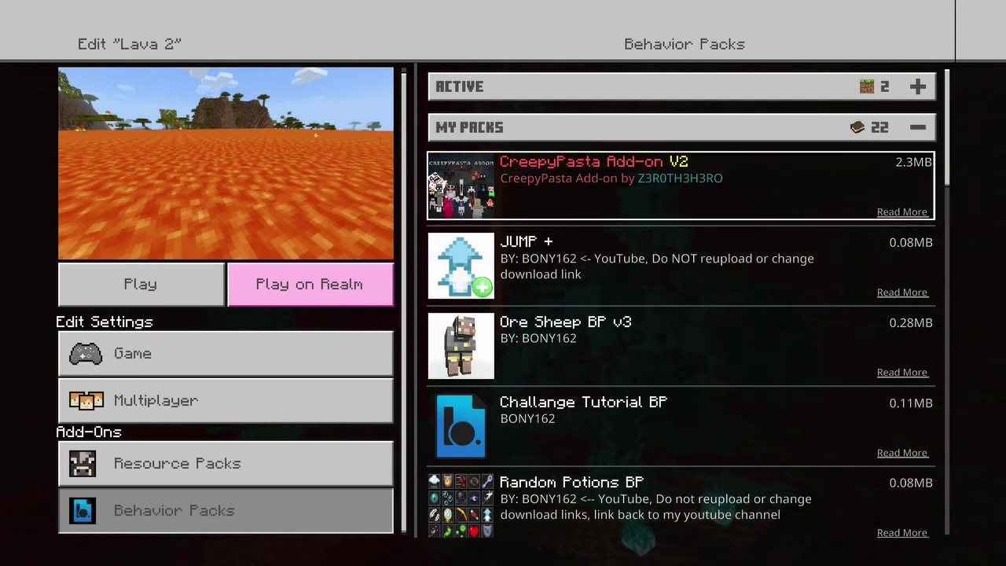
pyautogui.press('Return')
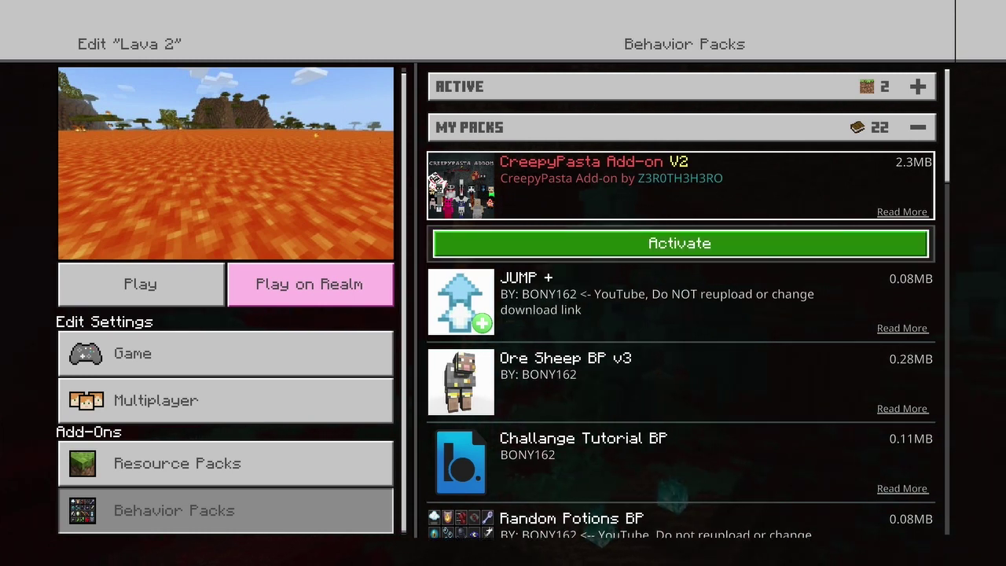
pyautogui.press('Return')
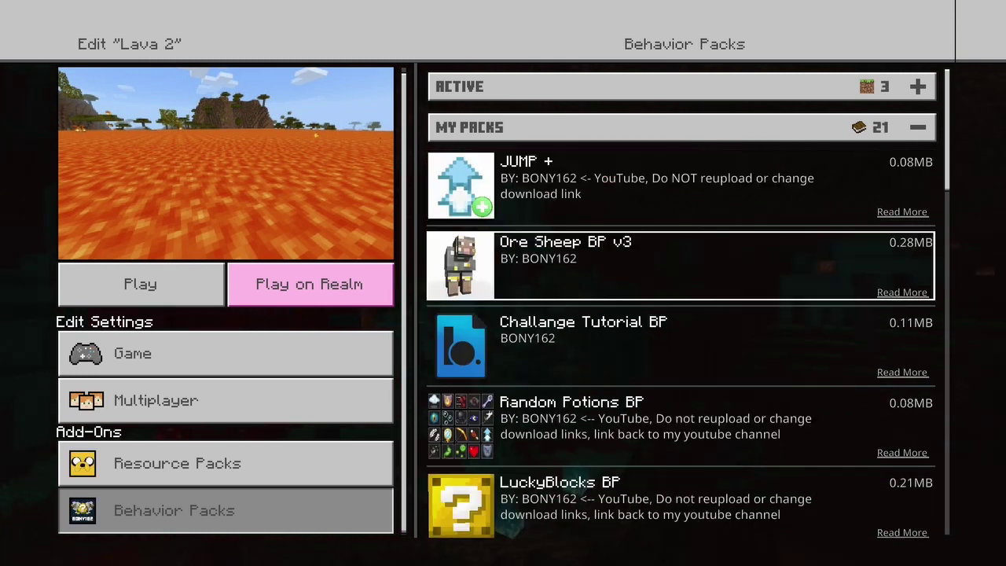
# Step: Confirm the CreepyPasta resource pack is listed under active Resource Packs
pyautogui.press('Left')
pyautogui.press('Up')
pyautogui.press('Right')
pyautogui.press('Down')
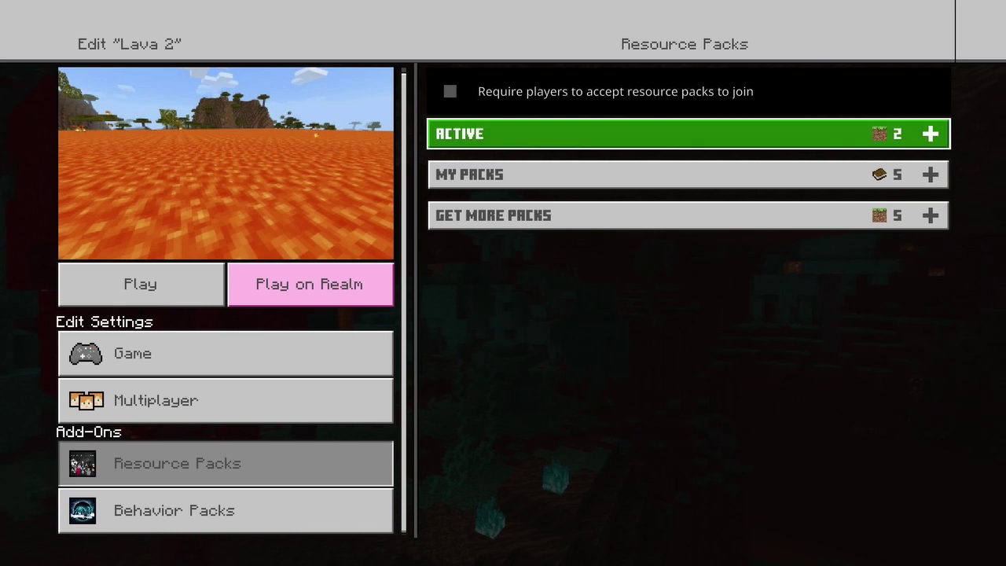
pyautogui.press('Return')
pyautogui.press('Down')
pyautogui.press('Up')
pyautogui.press('Down')
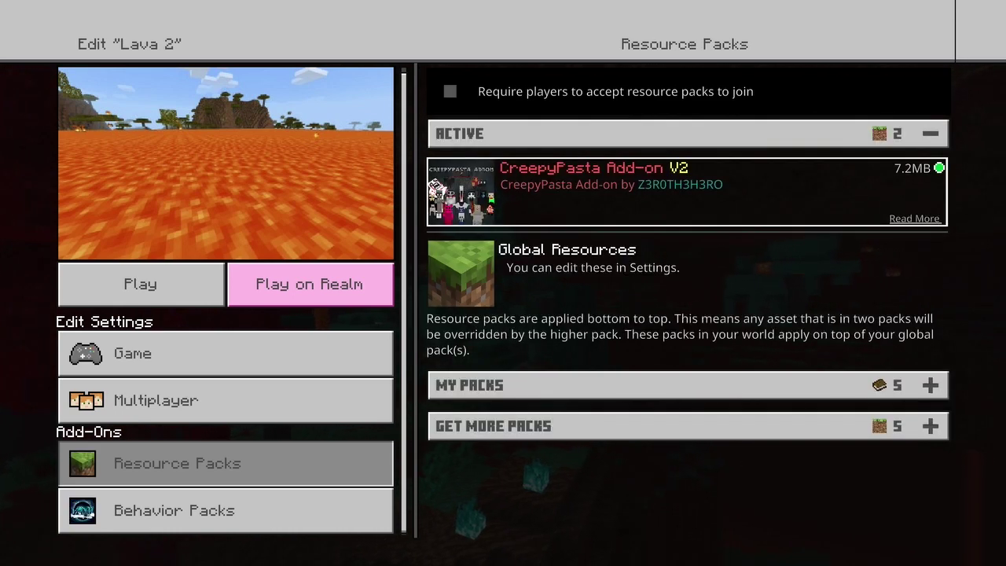
pyautogui.press('Up')
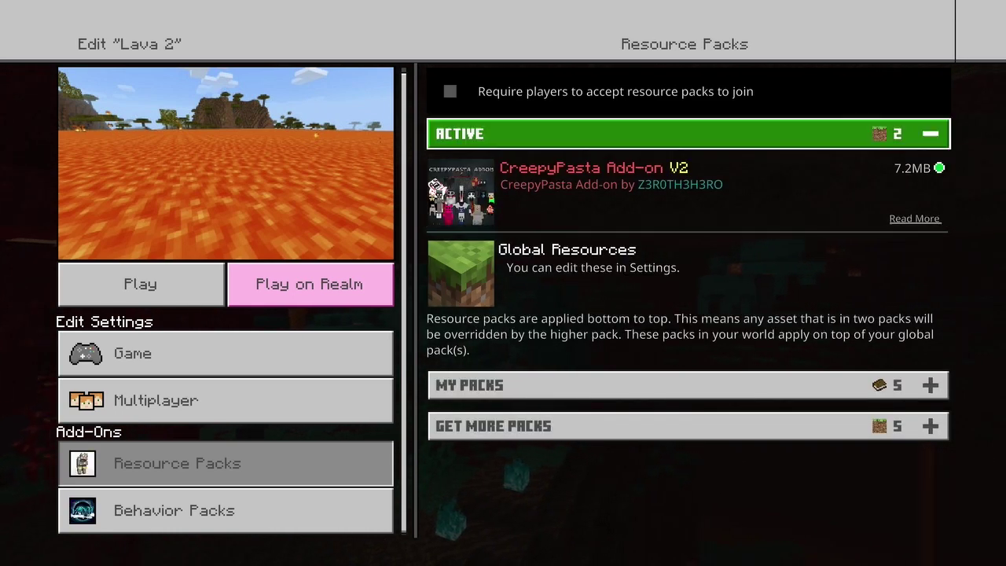
pyautogui.press('Down')
pyautogui.press('Down')
pyautogui.press('Down')
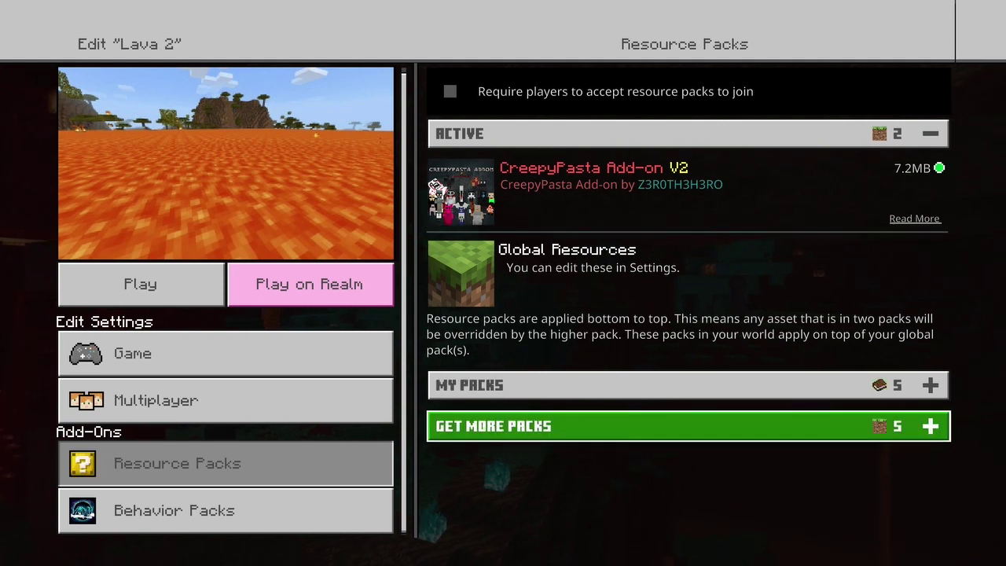
# Step: Return from the resource pack list up the world settings list to Multiplayer Settings
pyautogui.press('Up')
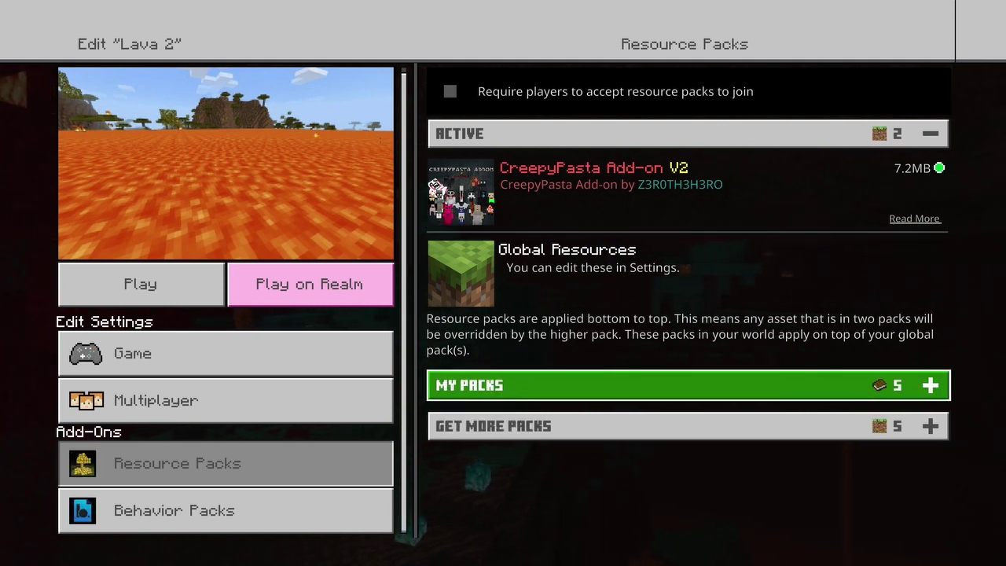
pyautogui.press('Up')
pyautogui.press('Left')
pyautogui.press('Up')
pyautogui.press('Up')
pyautogui.press('Up')
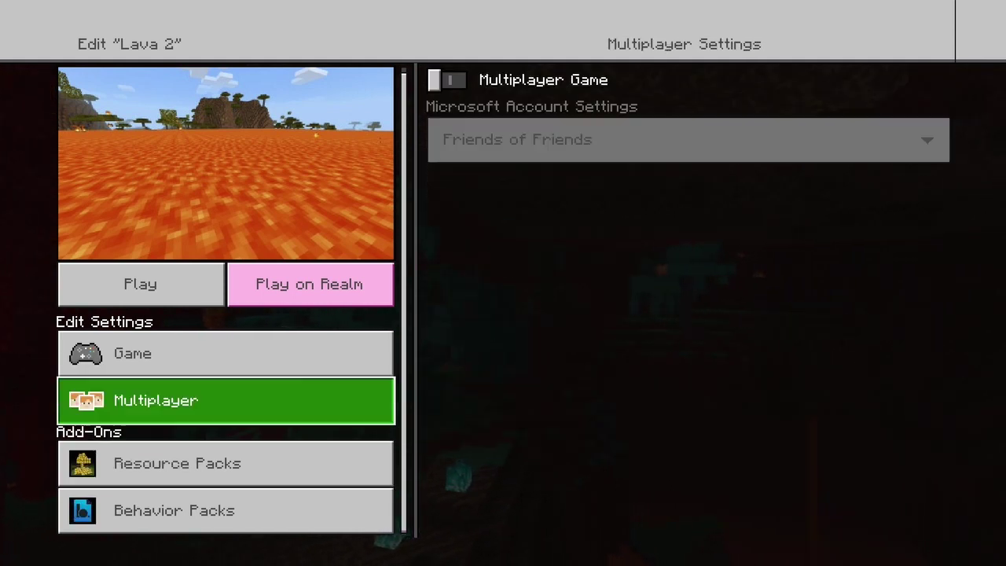